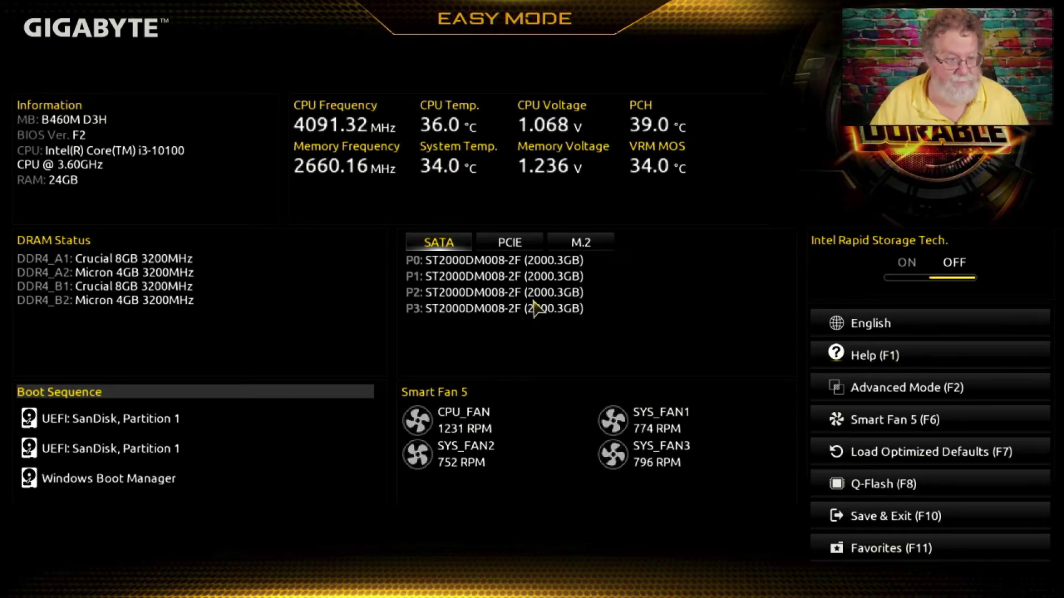
- Save the BIOS settings and exit with F10 once the four 2000.3GB SATA drives are detected
{"action": "key", "text": "F10"}
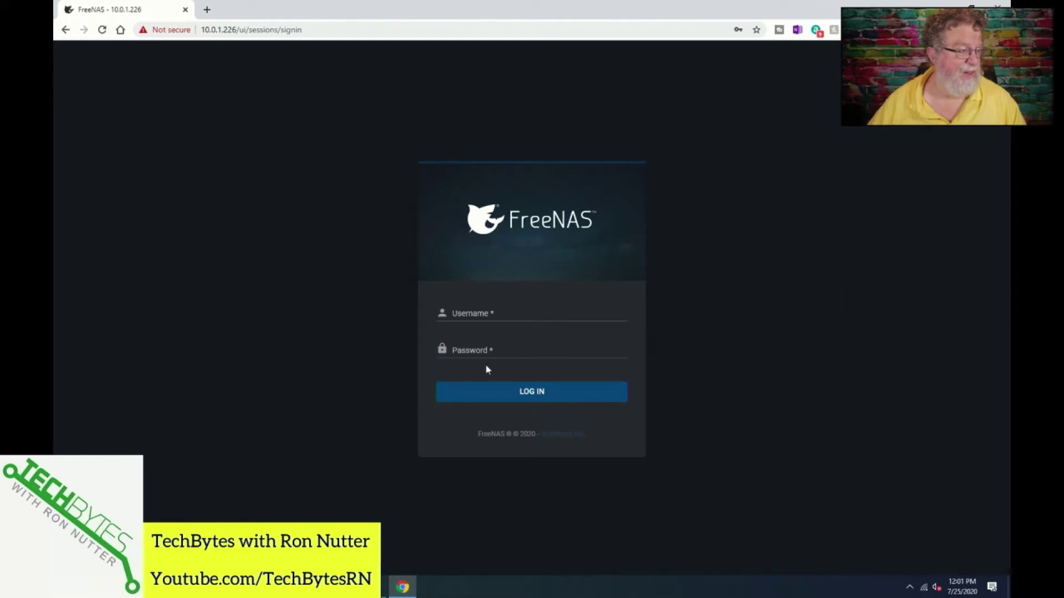
- Log in to the FreeNAS web interface as root with the administrator password
{"action": "left_click", "coordinate": [461, 311]}
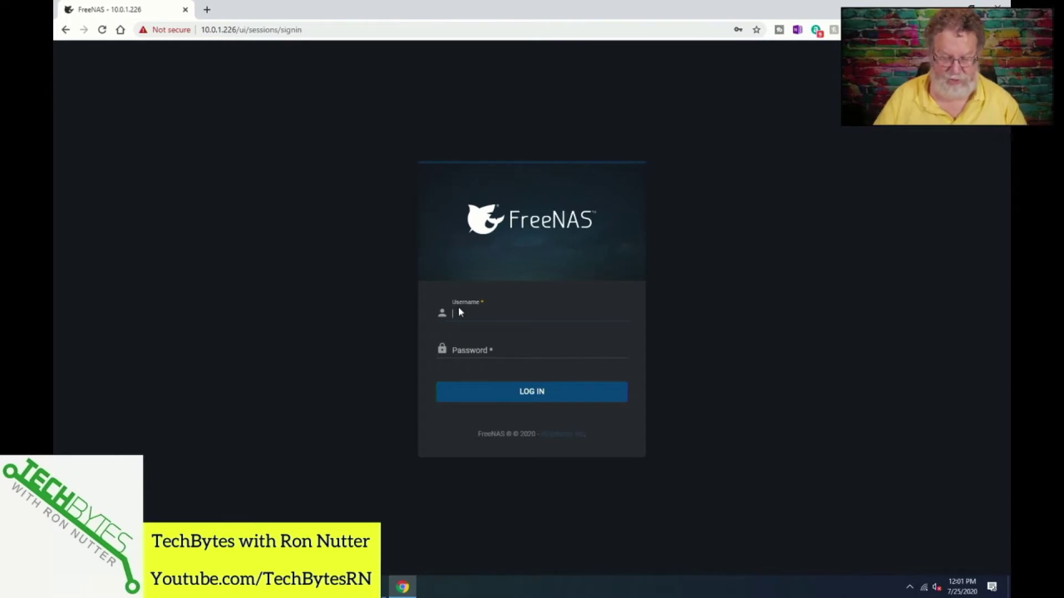
{"action": "type", "text": "r"}
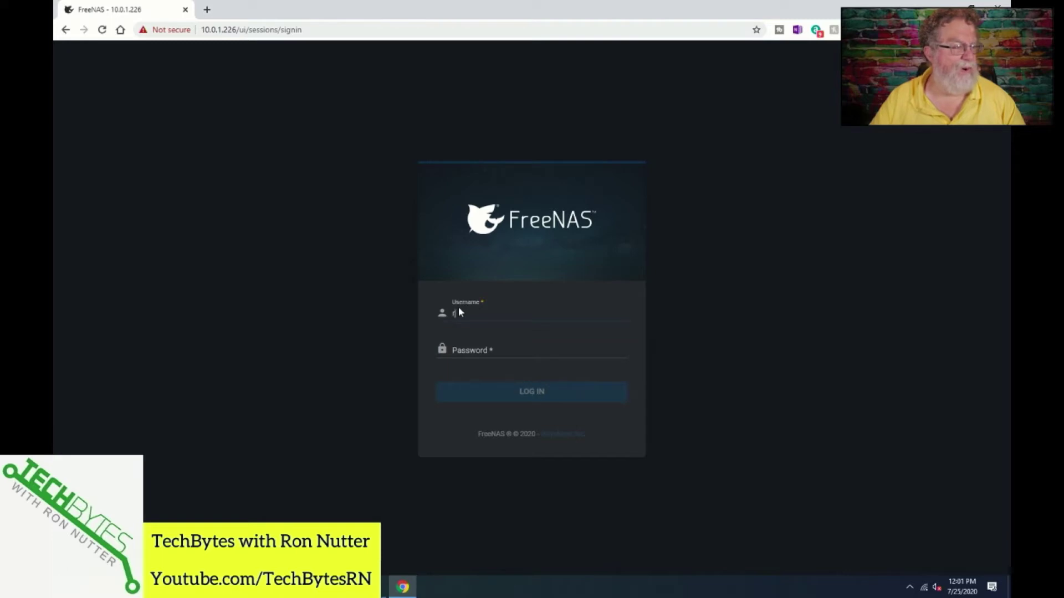
{"action": "type", "text": "oot"}
{"action": "key", "text": "Tab"}
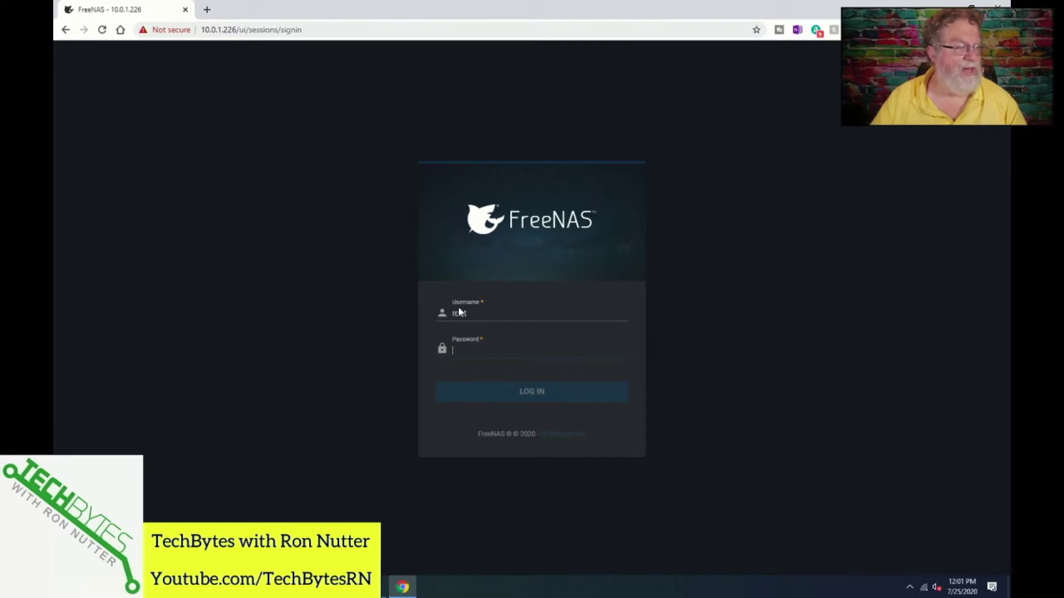
{"action": "type", "text": "*****"}
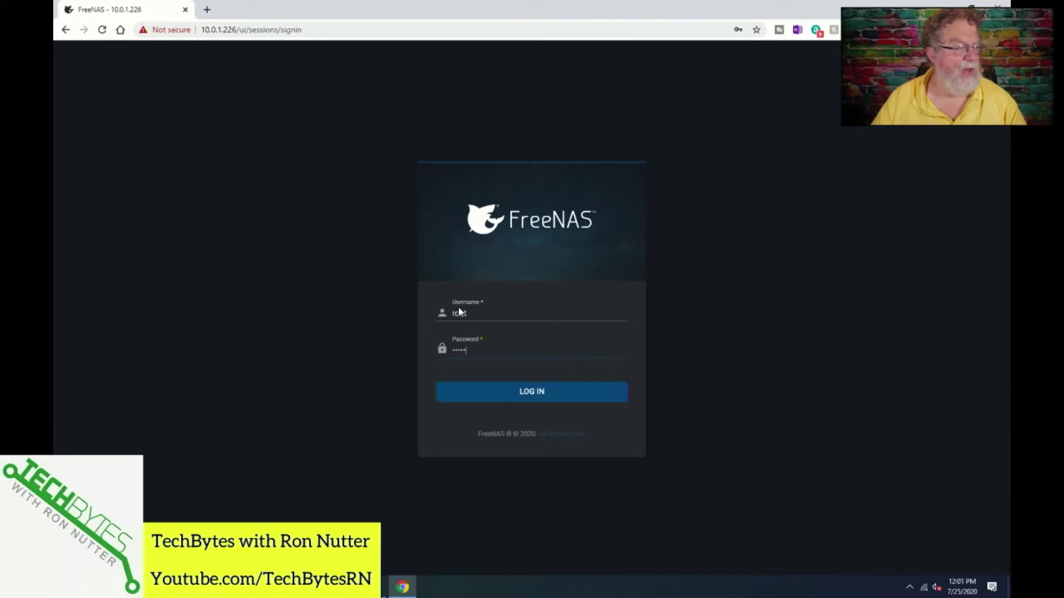
{"action": "key", "text": "Return"}
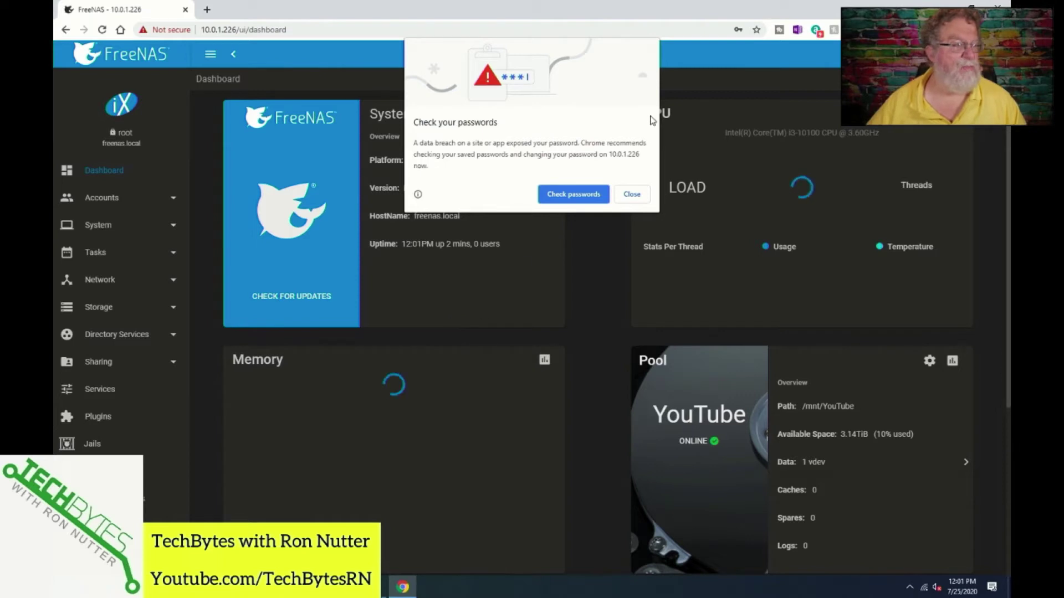
- Dismiss the browser's password warning, check that ada3 is unused under Disks, then go to Pools
{"action": "left_click", "coordinate": [631, 195]}
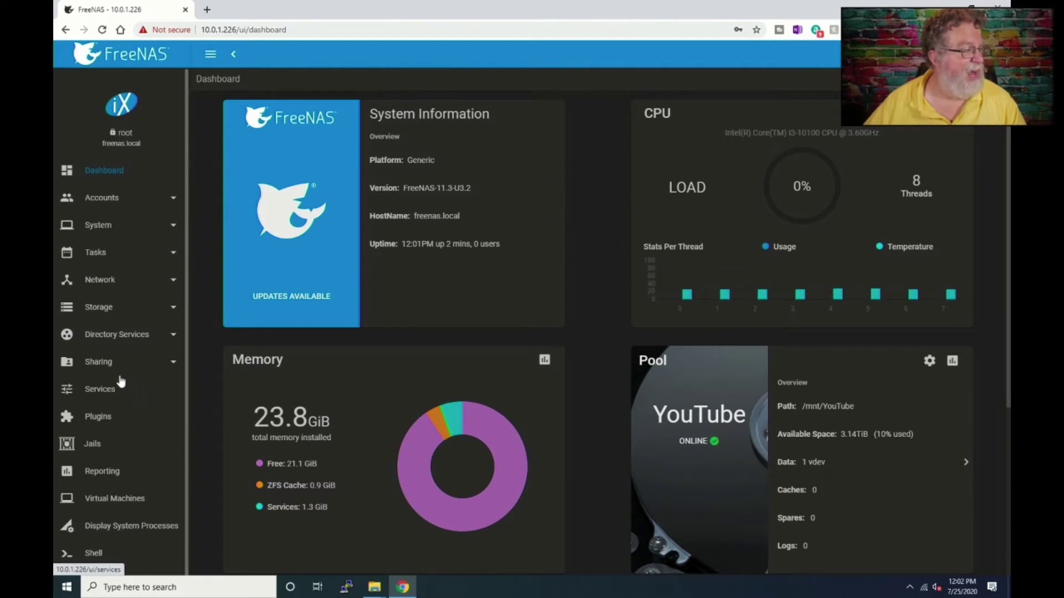
{"action": "left_click", "coordinate": [102, 309]}
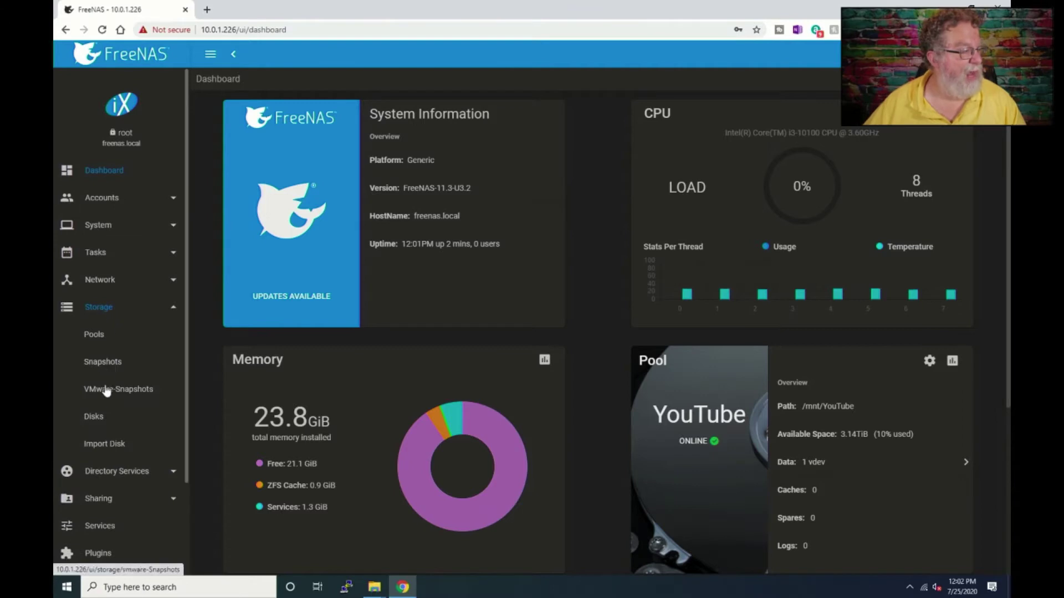
{"action": "left_click", "coordinate": [94, 417]}
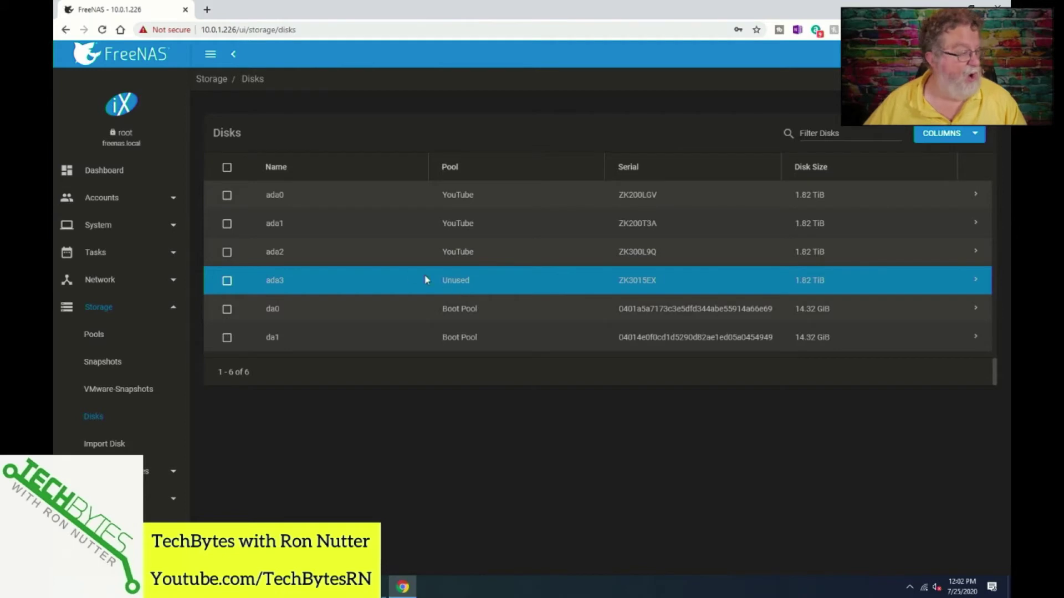
{"action": "left_click", "coordinate": [96, 335]}
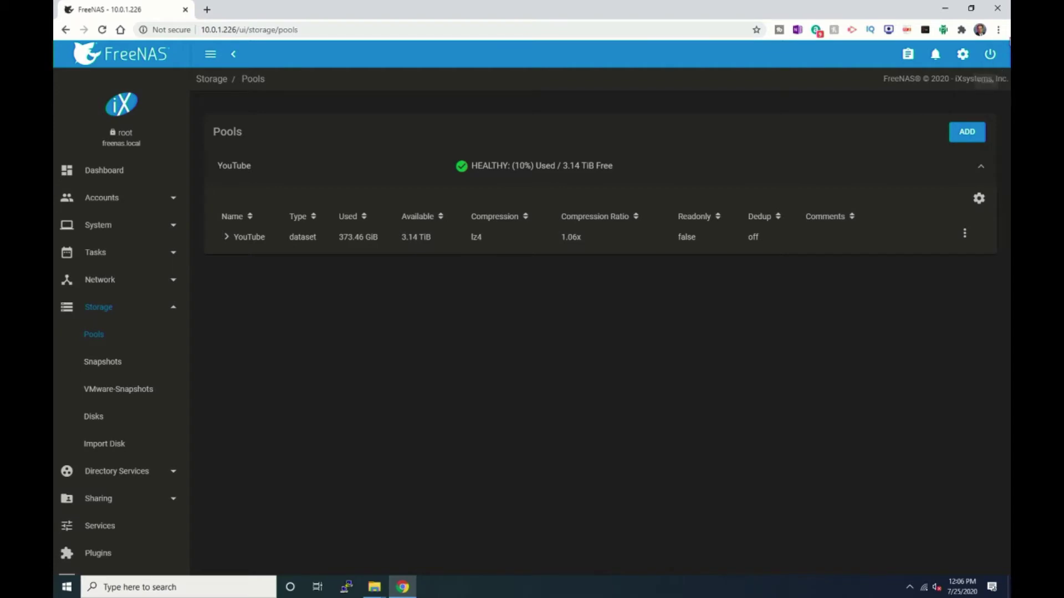
- Create a new pool named Backup using disk ada3, confirming the disk will be erased
{"action": "left_click", "coordinate": [966, 137]}
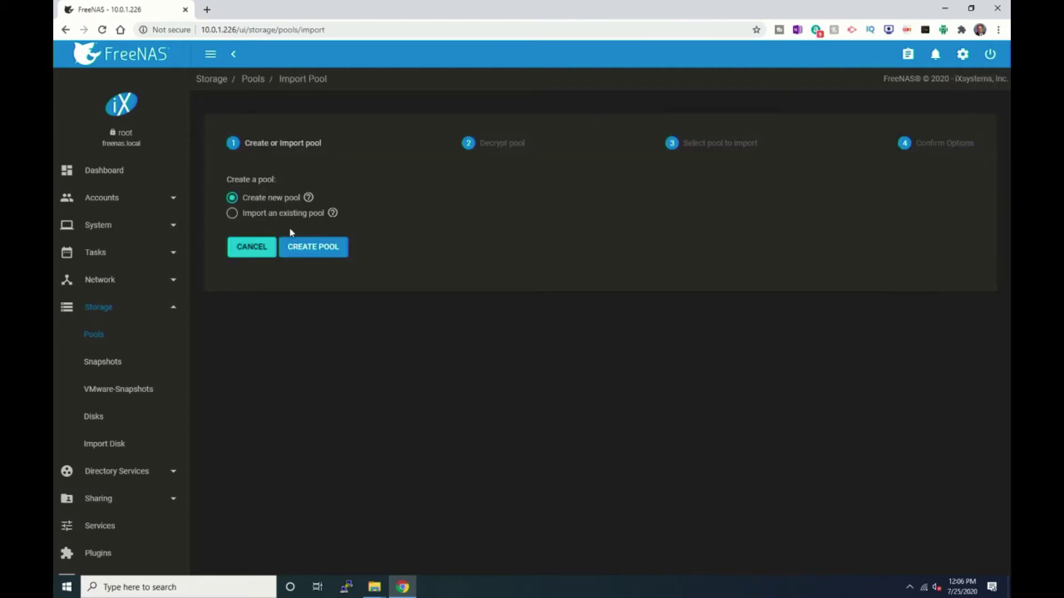
{"action": "left_click", "coordinate": [309, 256]}
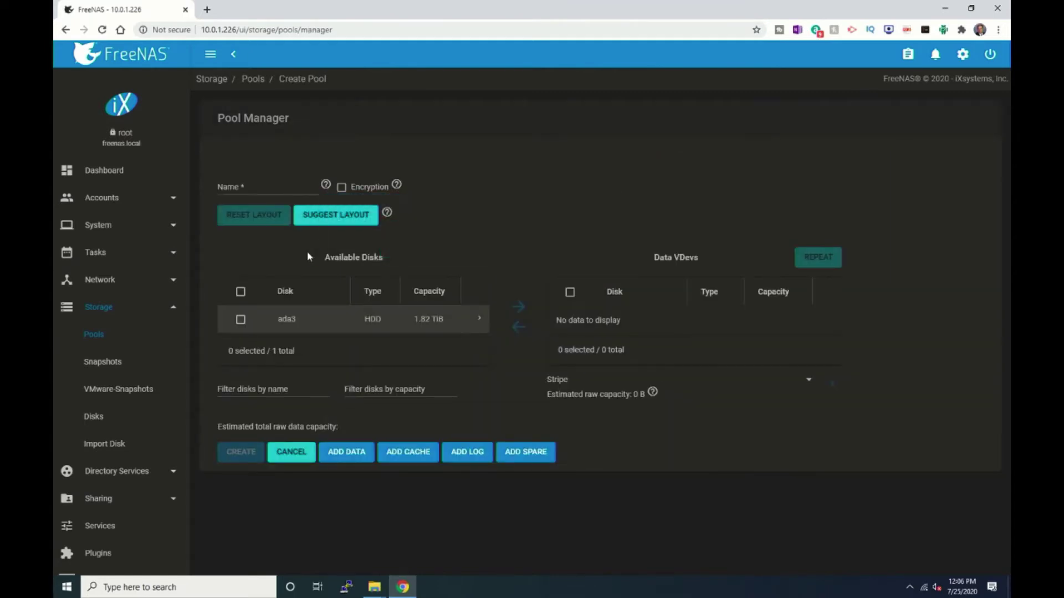
{"action": "left_click", "coordinate": [252, 187]}
{"action": "type", "text": "Backup"}
{"action": "left_click", "coordinate": [330, 217]}
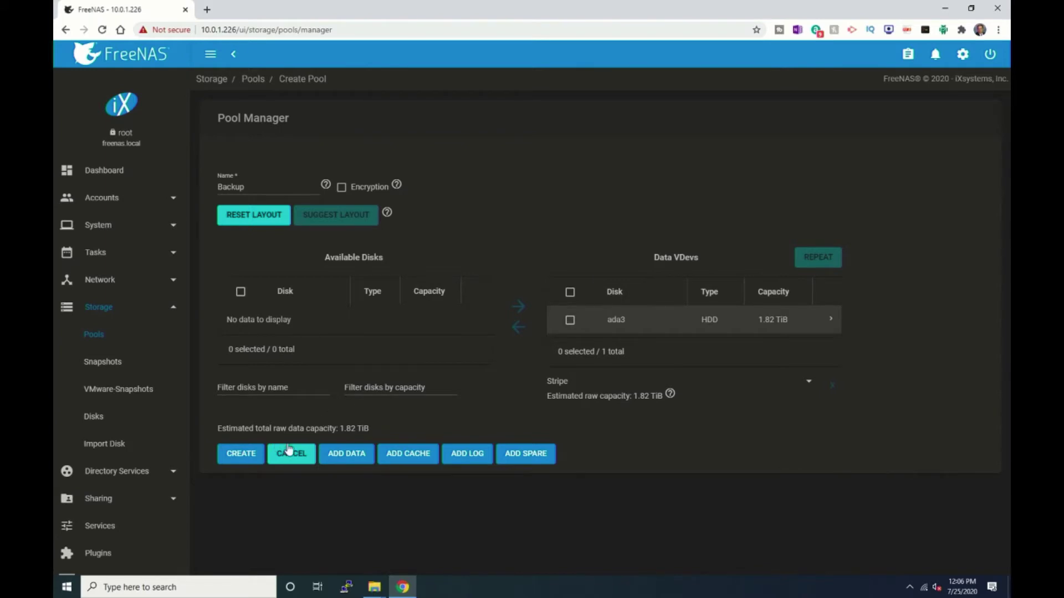
{"action": "left_click", "coordinate": [229, 455]}
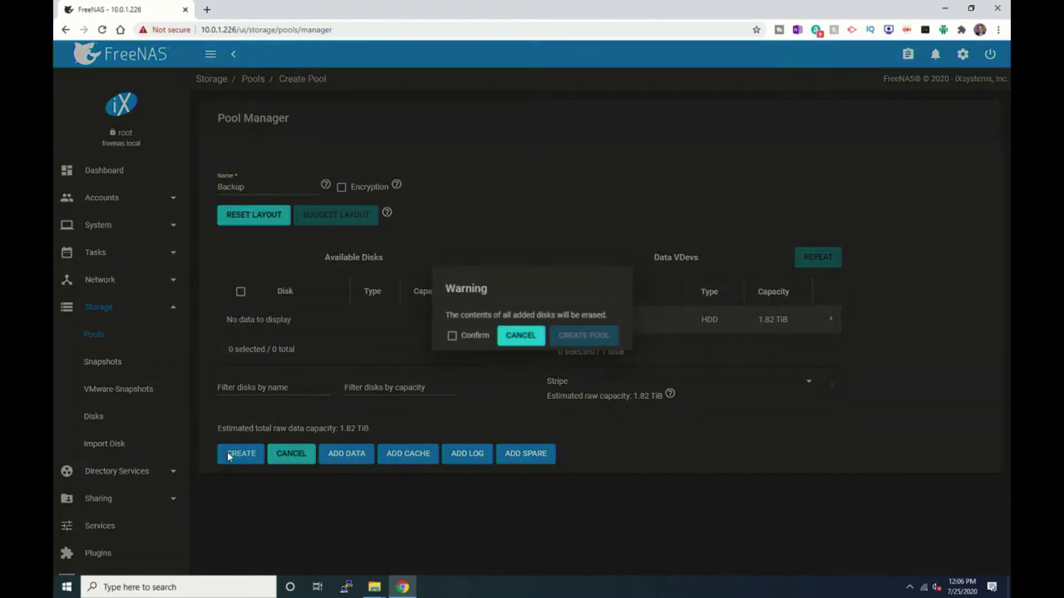
{"action": "left_click", "coordinate": [452, 337]}
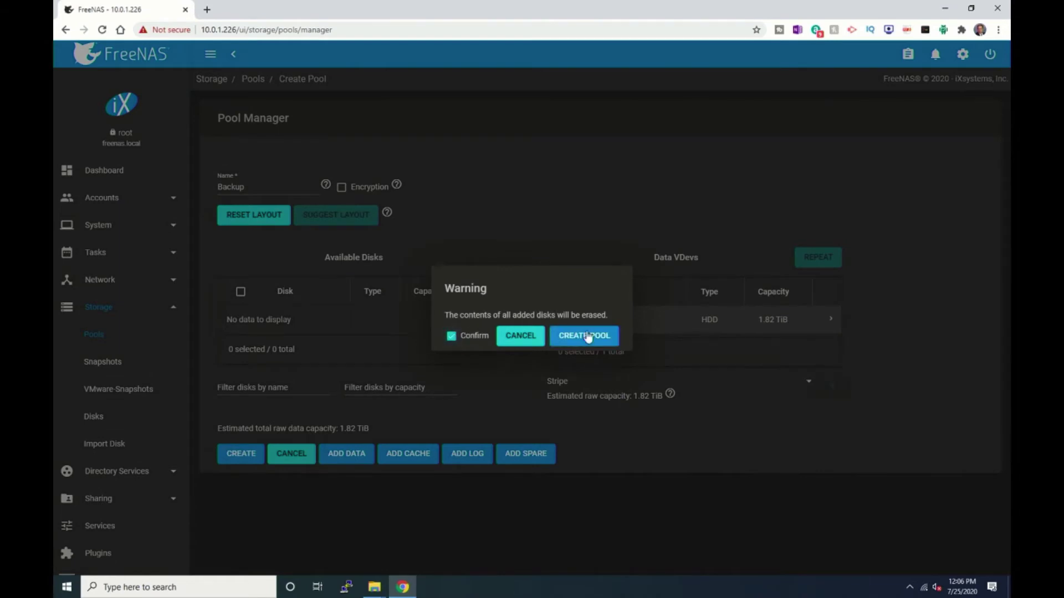
{"action": "left_click", "coordinate": [586, 339]}
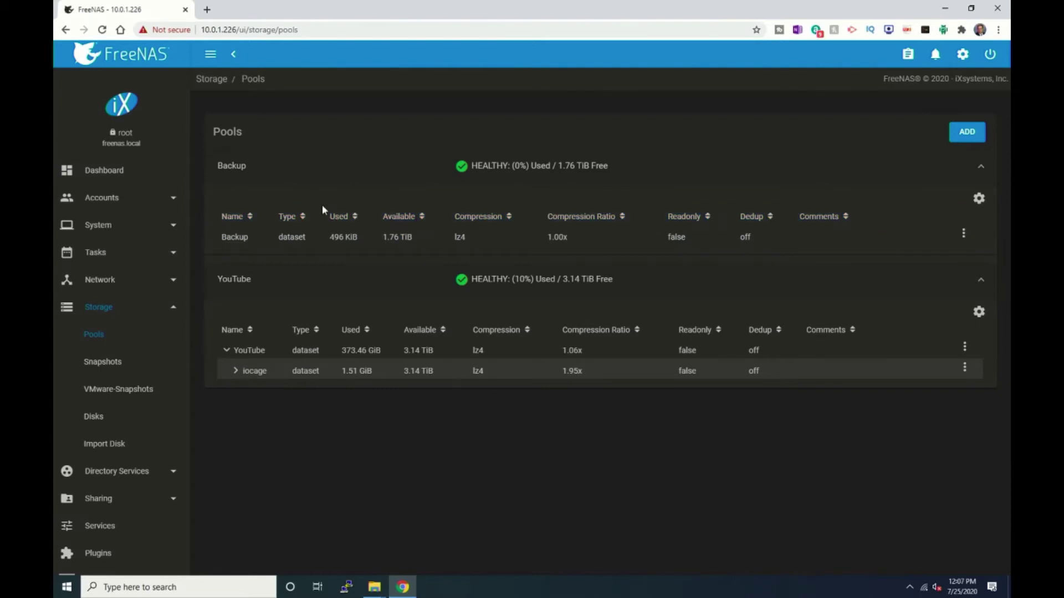
- Go back to the dashboard and scroll to the Backup pool card showing 1.76TiB available
{"action": "left_click", "coordinate": [106, 171]}
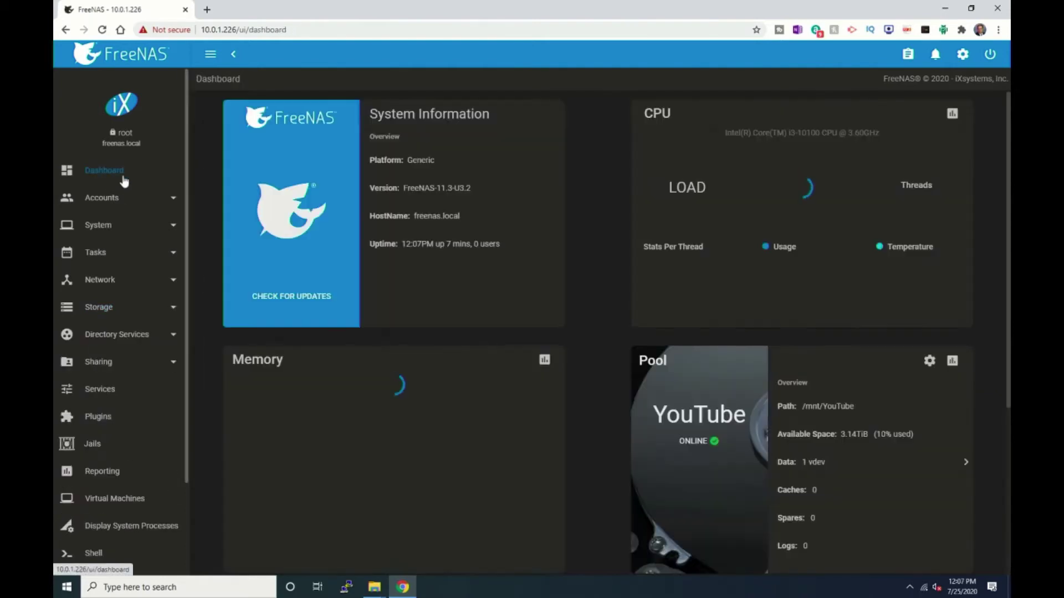
{"action": "scroll", "coordinate": [281, 238], "scroll_direction": "down", "scroll_amount": 3}
{"action": "scroll", "coordinate": [280, 238], "scroll_direction": "down", "scroll_amount": 2}
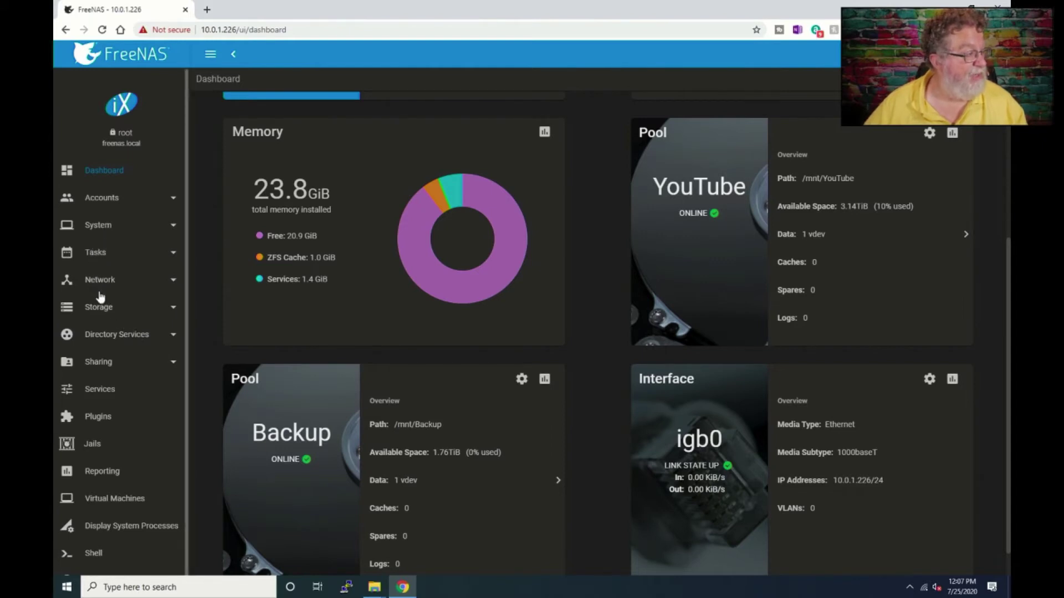
- Review the SMB service's settings from the Services list
{"action": "left_click", "coordinate": [102, 391]}
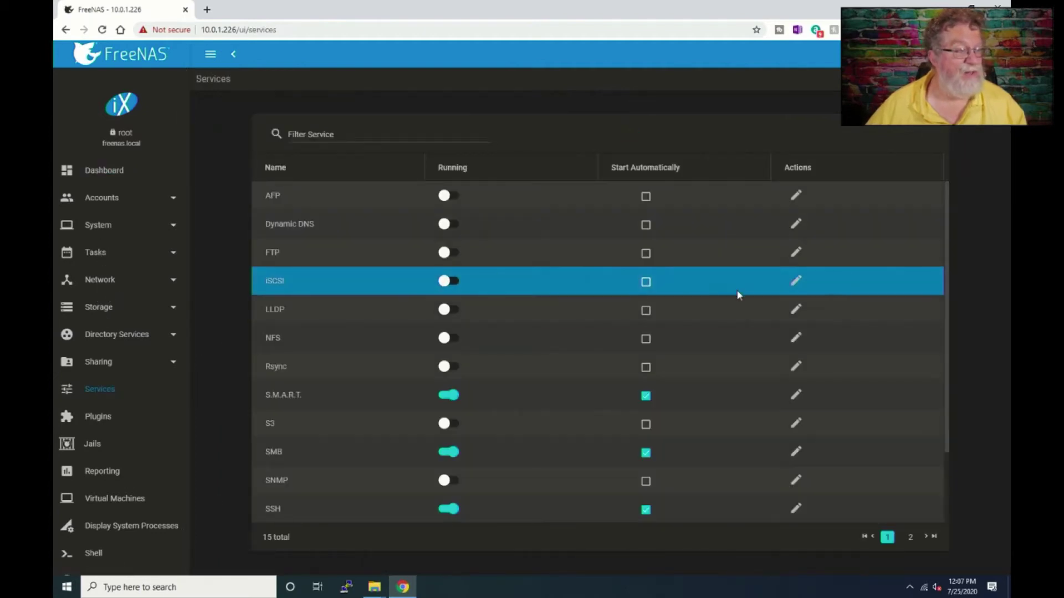
{"action": "left_click", "coordinate": [798, 453]}
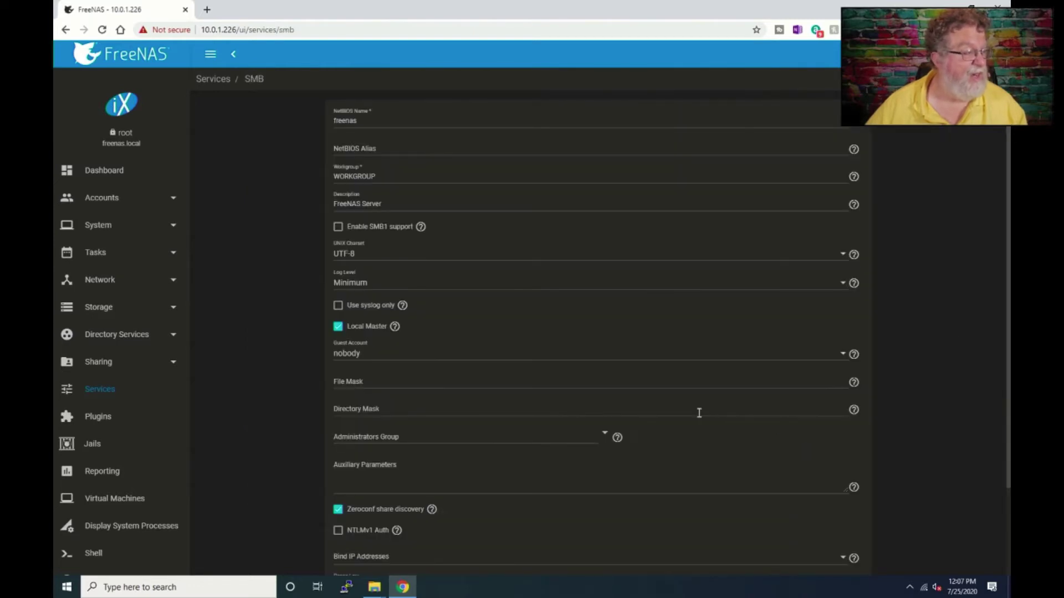
{"action": "scroll", "coordinate": [699, 413], "scroll_direction": "down", "scroll_amount": 2}
{"action": "scroll", "coordinate": [697, 417], "scroll_direction": "up", "scroll_amount": 2}
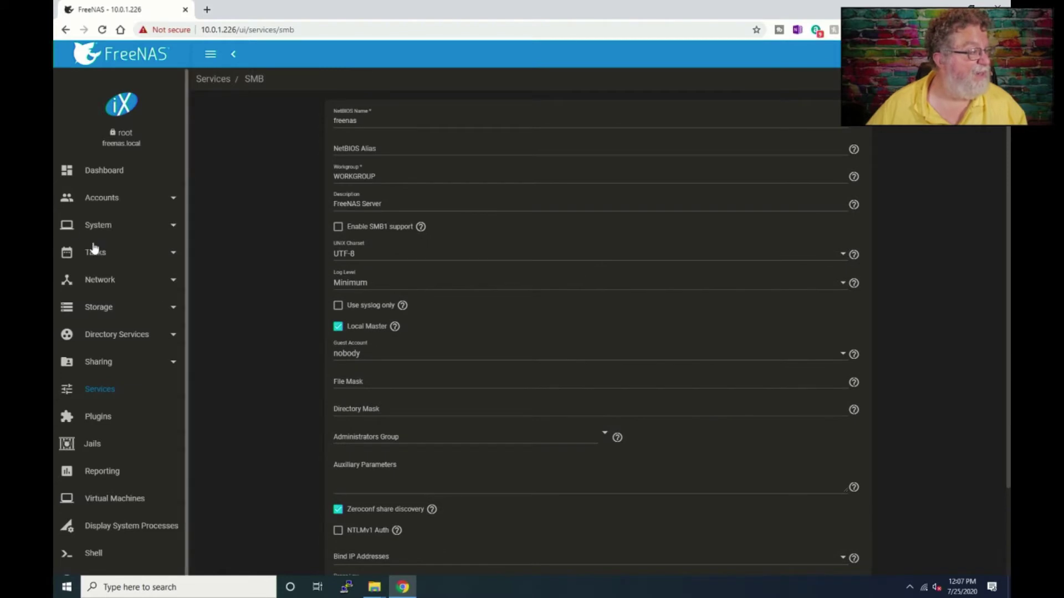
- Inspect the existing user account's edit form, then cancel without changes
{"action": "left_click", "coordinate": [112, 198]}
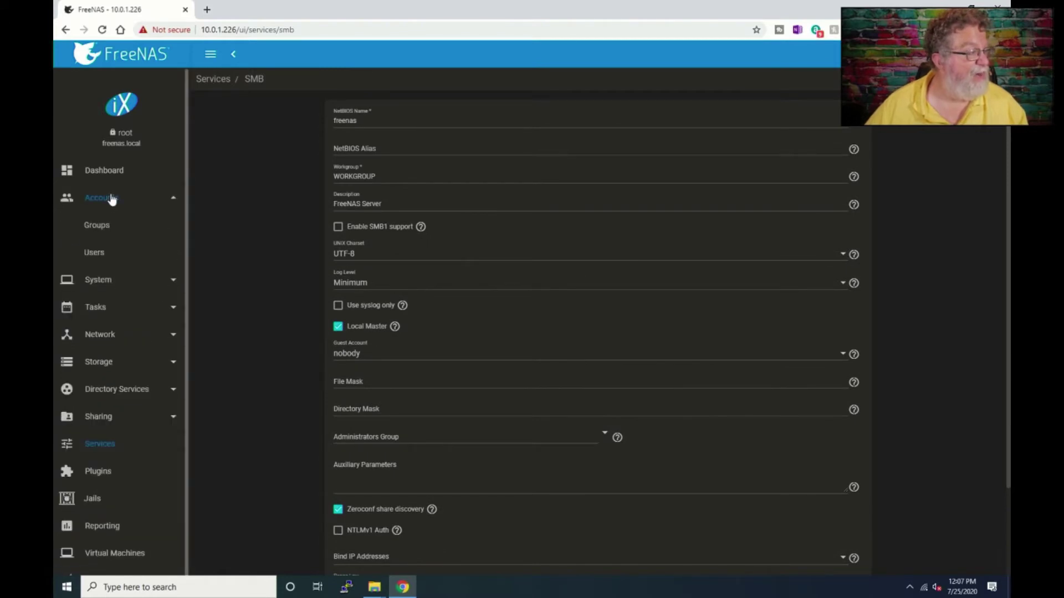
{"action": "left_click", "coordinate": [97, 256]}
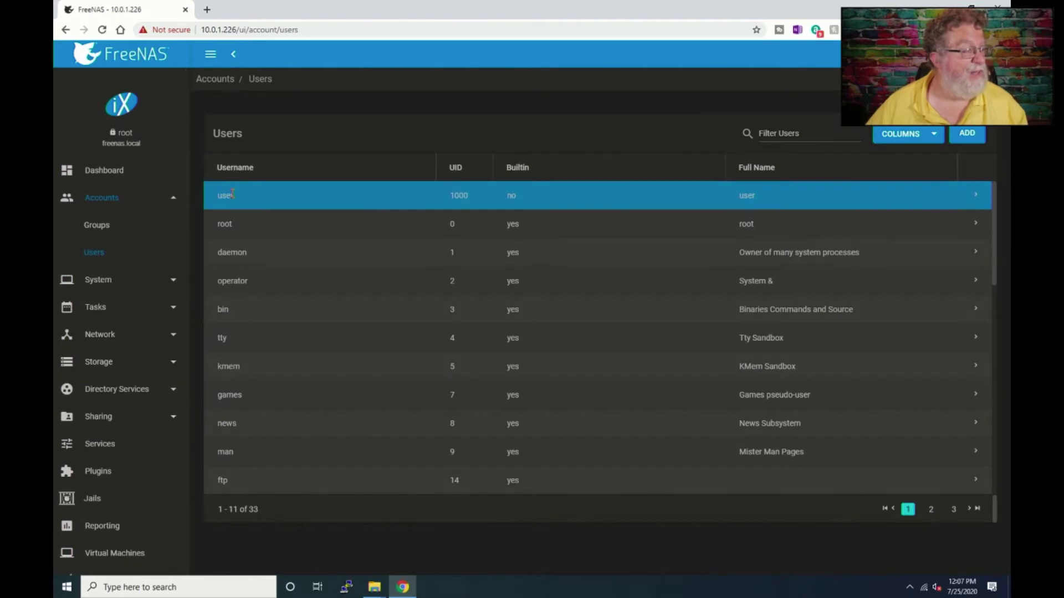
{"action": "left_click", "coordinate": [977, 197]}
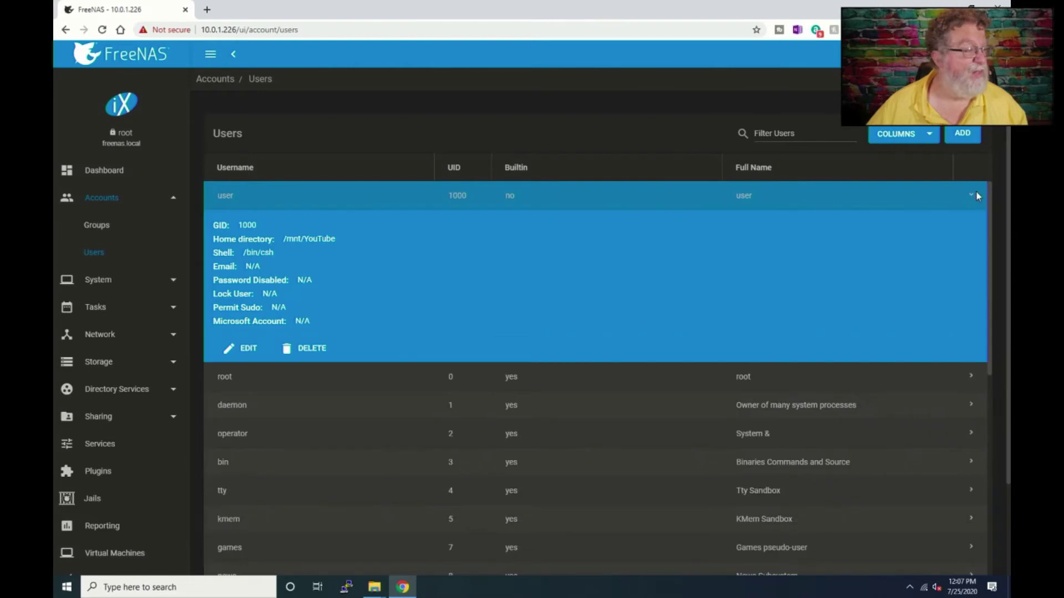
{"action": "left_click", "coordinate": [248, 349]}
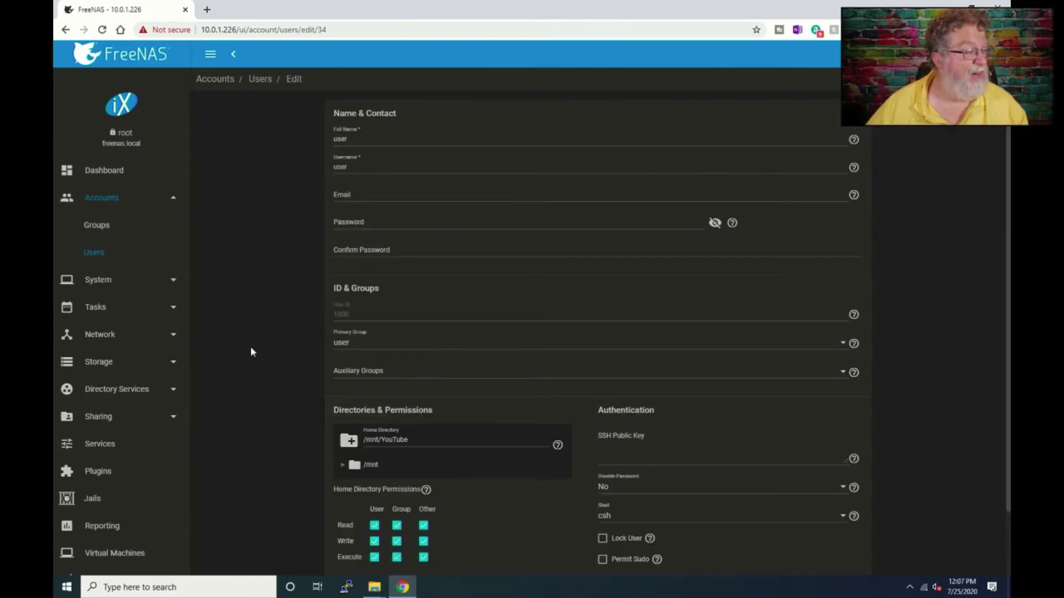
{"action": "scroll", "coordinate": [257, 352], "scroll_direction": "down", "scroll_amount": 2}
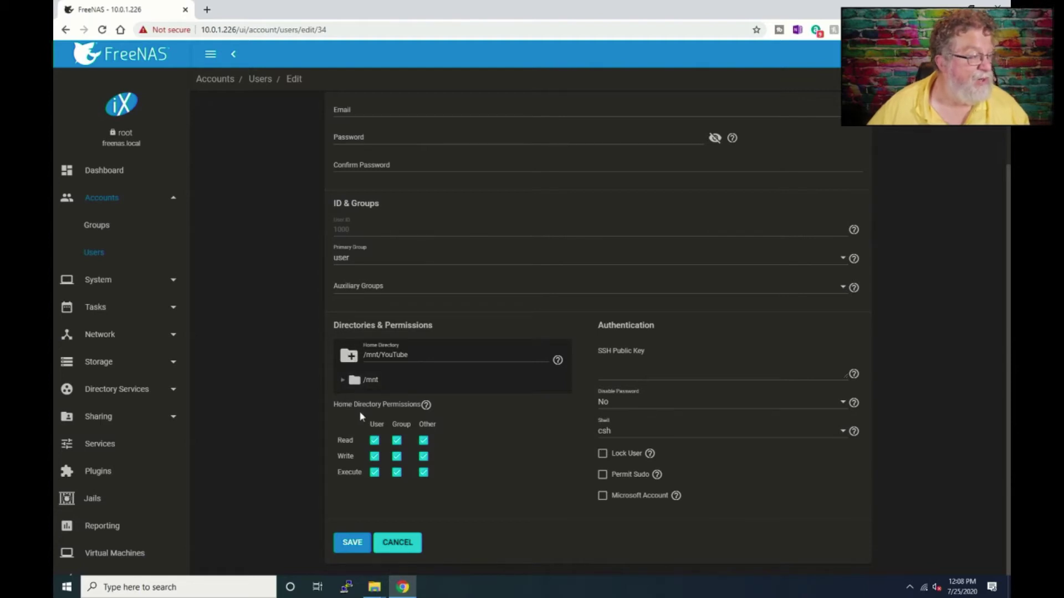
{"action": "left_click", "coordinate": [393, 544]}
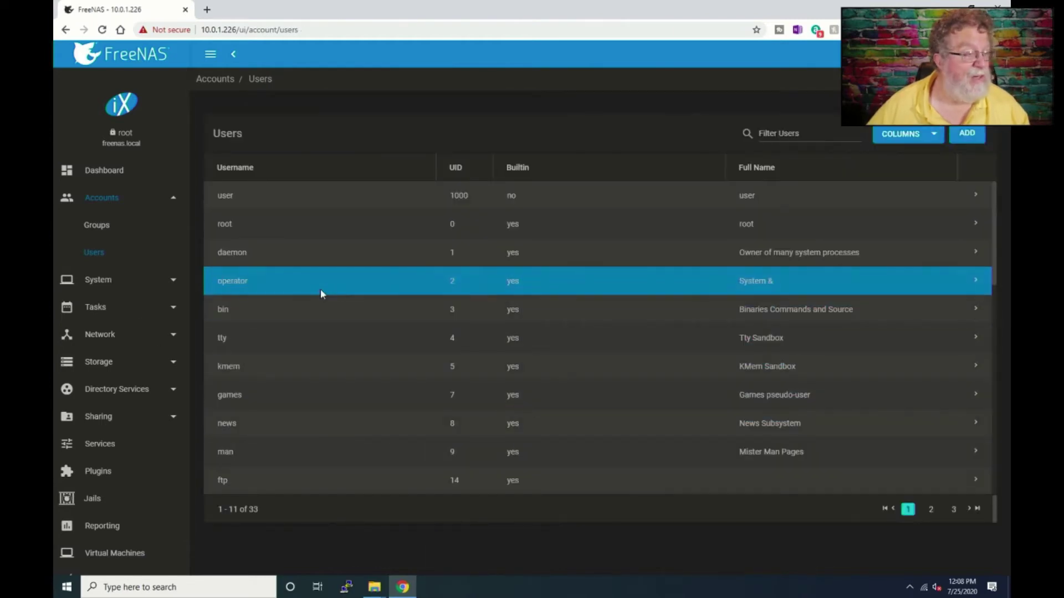
- Start a new user with full name 'Backup User', username 'backup', and a password
{"action": "left_click", "coordinate": [967, 135]}
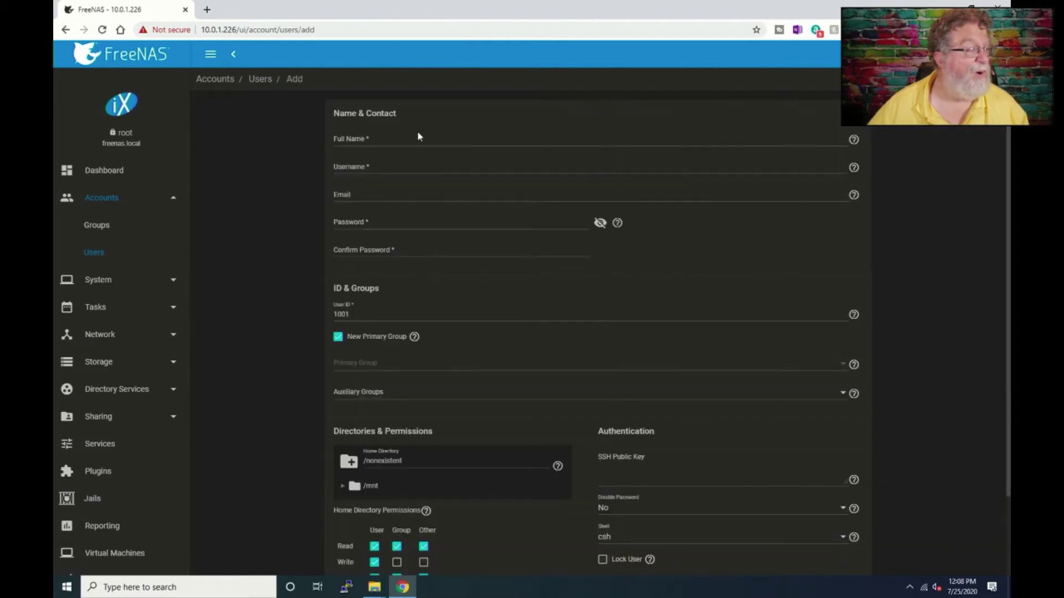
{"action": "left_click", "coordinate": [418, 137]}
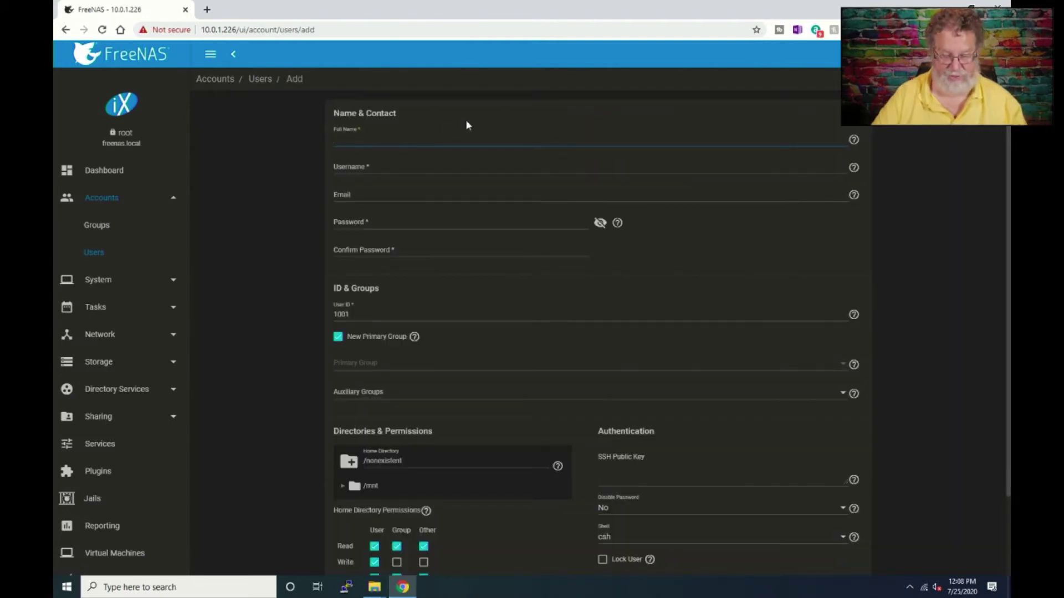
{"action": "type", "text": "Bac"}
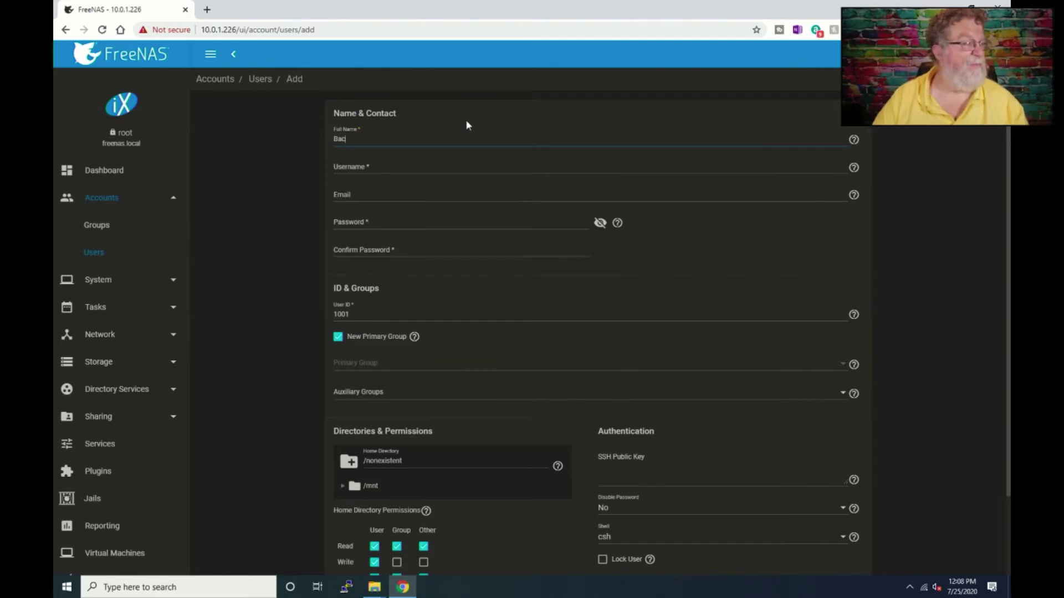
{"action": "type", "text": "kup User"}
{"action": "key", "text": "Tab"}
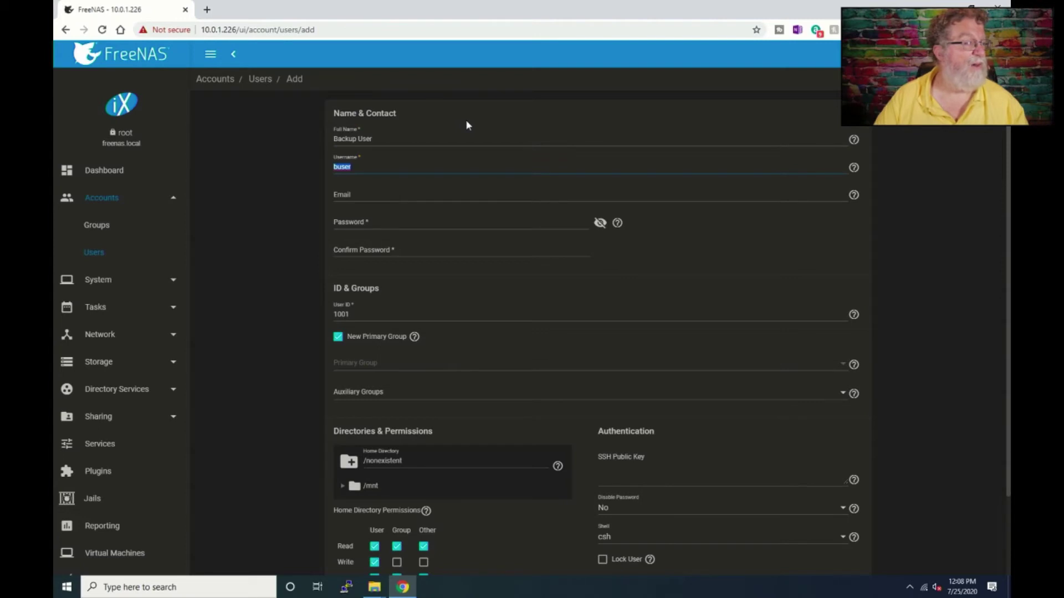
{"action": "type", "text": "backup"}
{"action": "key", "text": "Tab"}
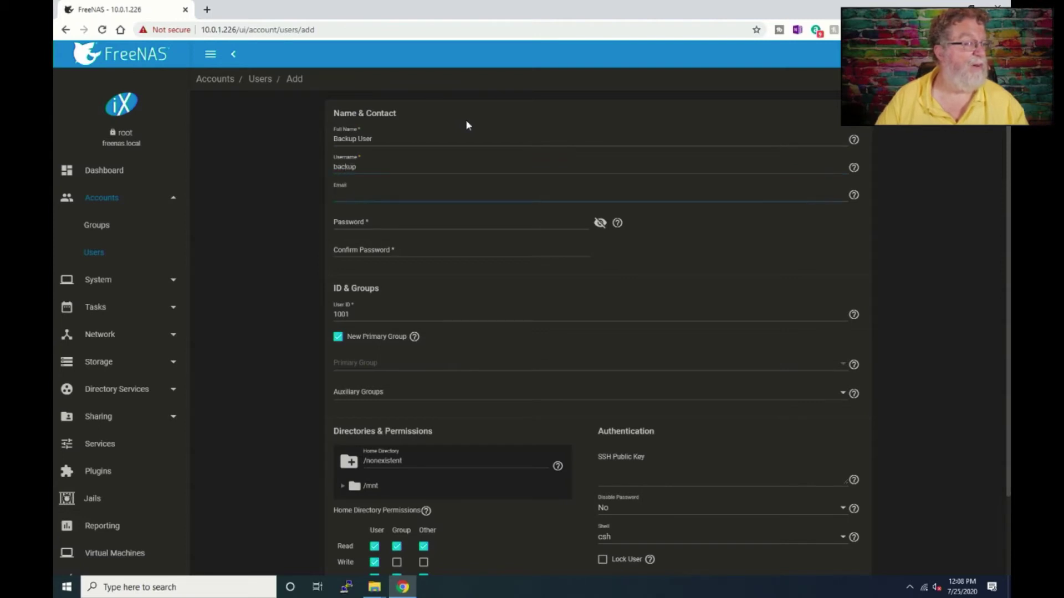
{"action": "key", "text": "Tab"}
{"action": "type", "text": "backup"}
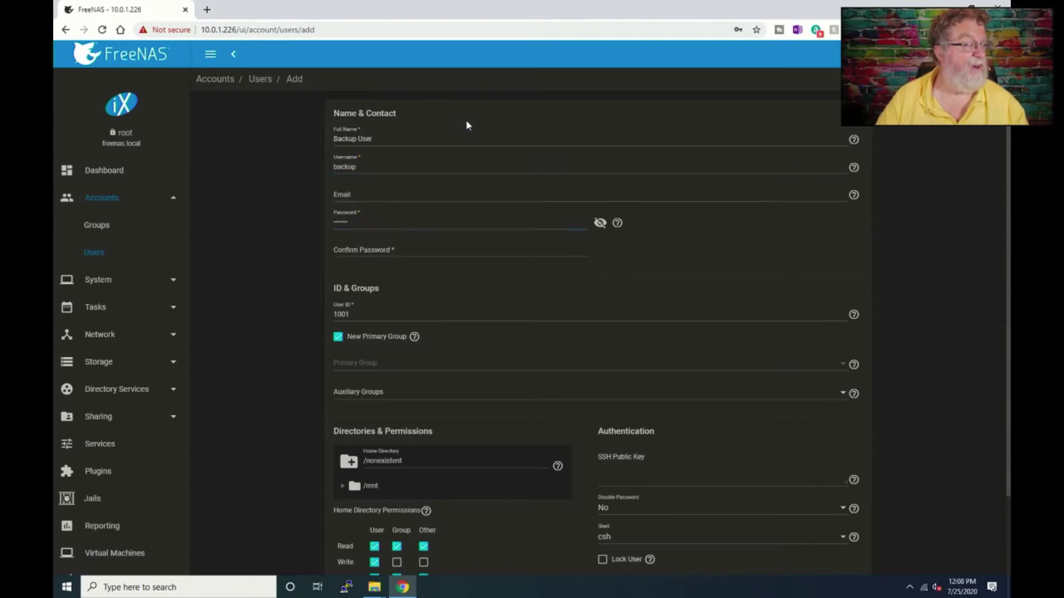
{"action": "key", "text": "Tab"}
{"action": "type", "text": "ba"}
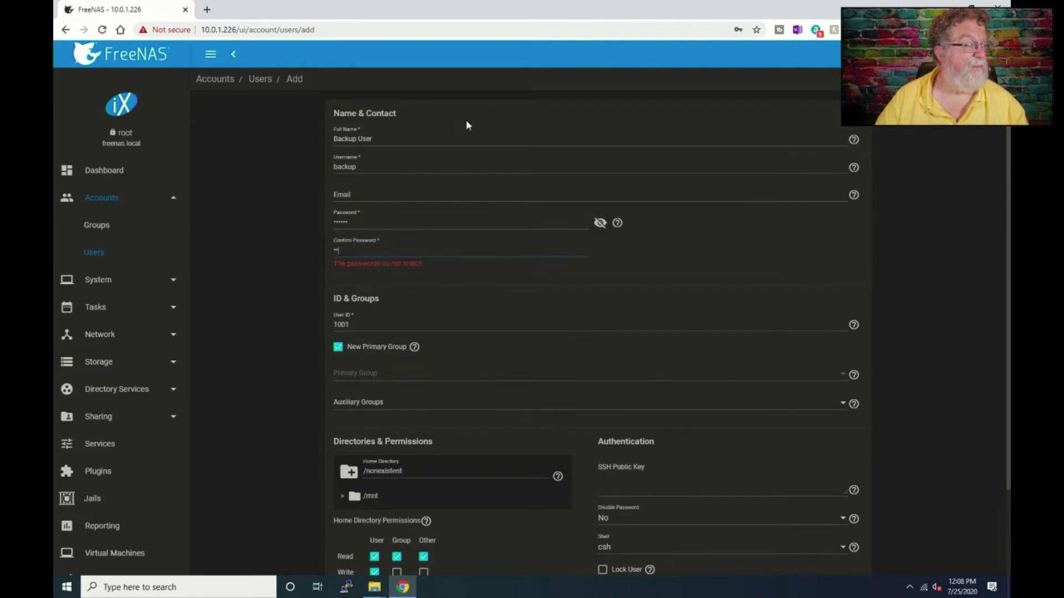
{"action": "type", "text": "ckup"}
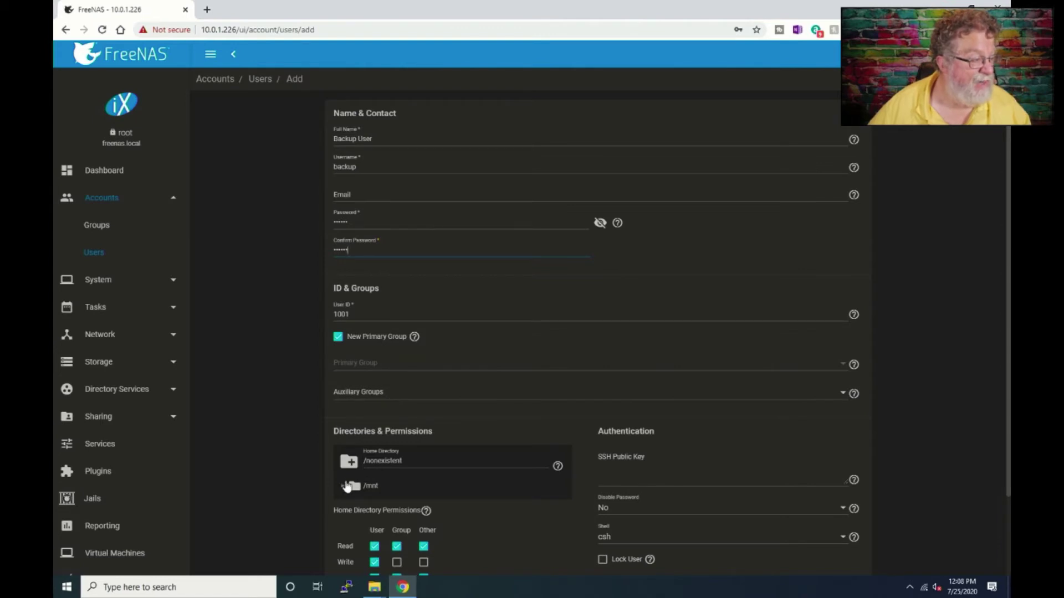
- Set the user's home directory to /mnt/Backup, grant group and other write permission, and save
{"action": "left_click", "coordinate": [344, 487]}
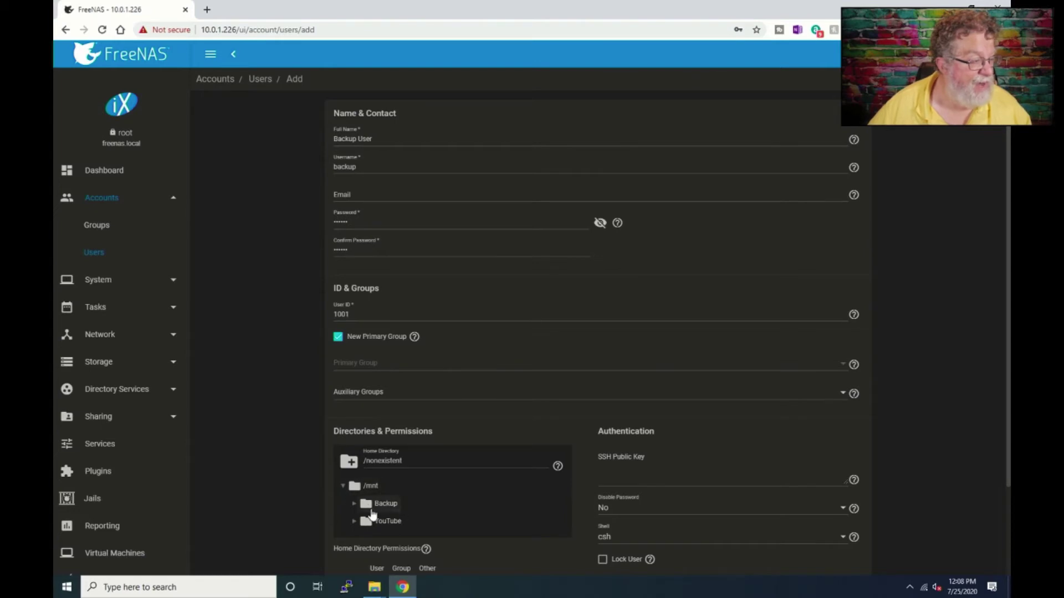
{"action": "left_click", "coordinate": [366, 505]}
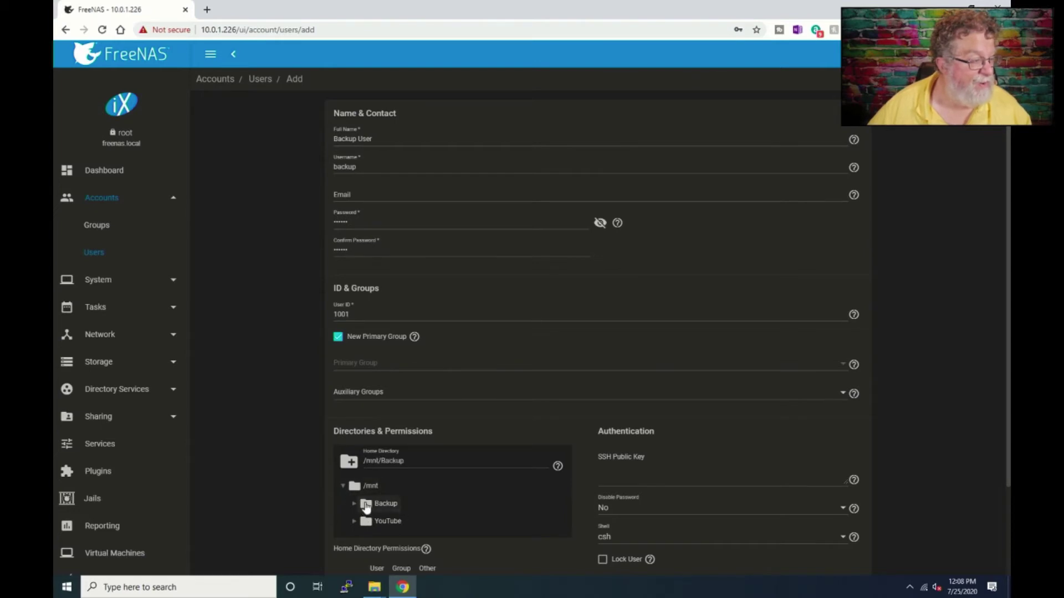
{"action": "scroll", "coordinate": [366, 507], "scroll_direction": "down", "scroll_amount": 2}
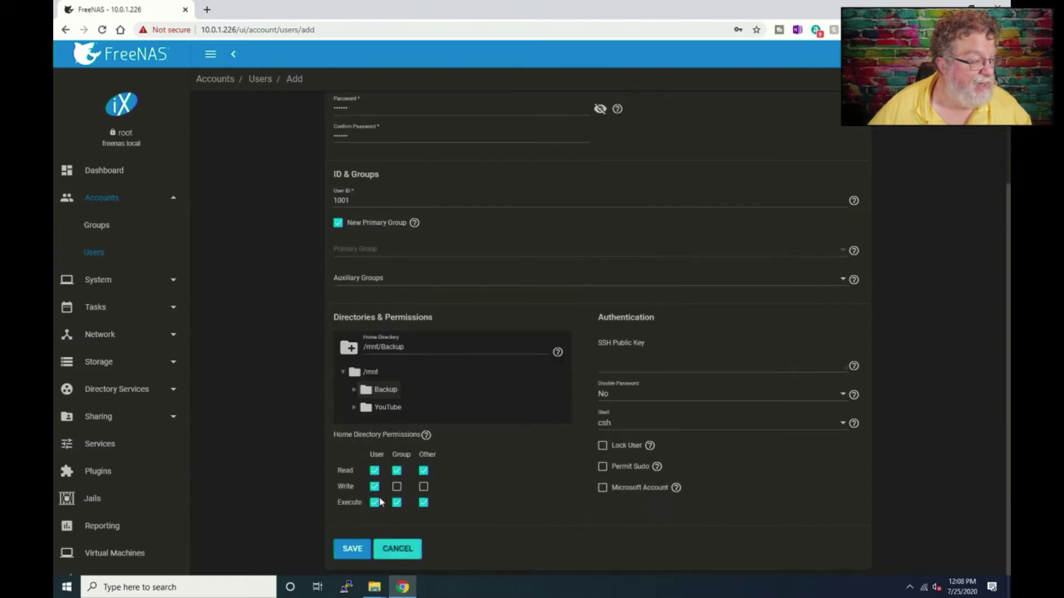
{"action": "left_click", "coordinate": [397, 486]}
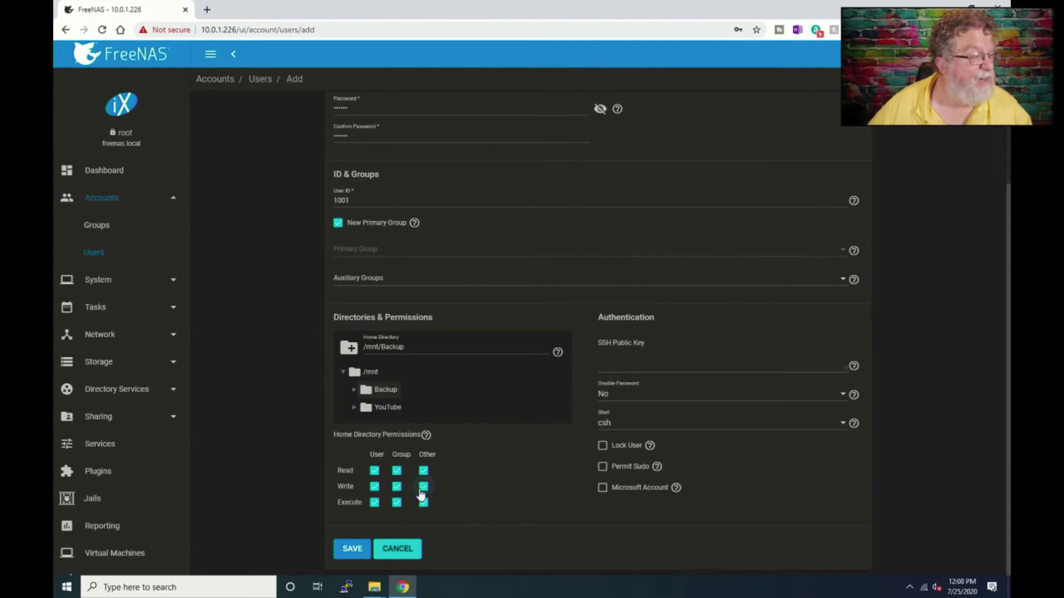
{"action": "left_click", "coordinate": [422, 488]}
{"action": "scroll", "coordinate": [408, 494], "scroll_direction": "up", "scroll_amount": 2}
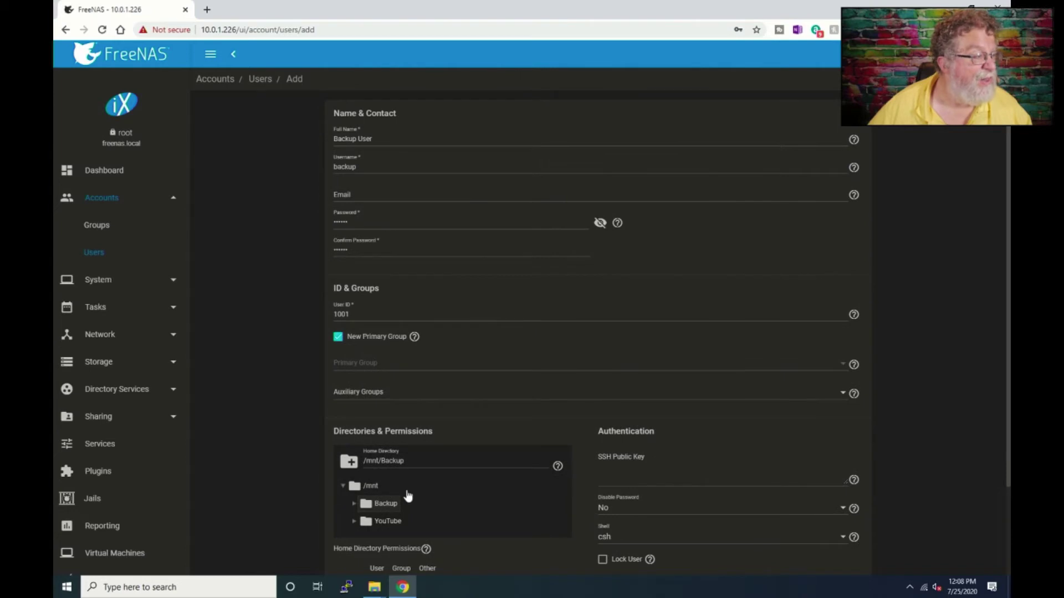
{"action": "scroll", "coordinate": [408, 495], "scroll_direction": "down", "scroll_amount": 2}
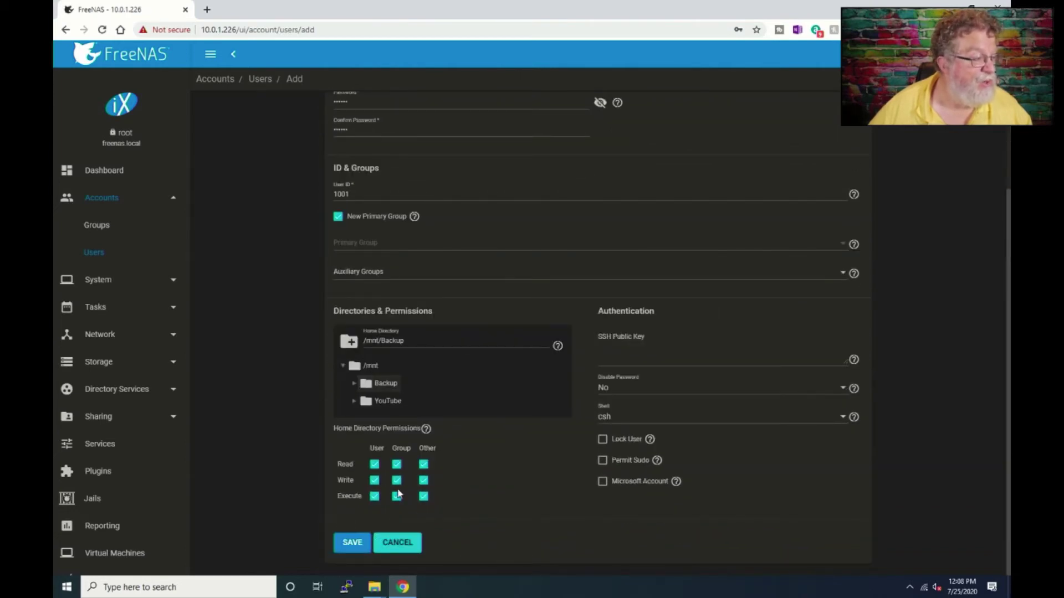
{"action": "left_click", "coordinate": [390, 378]}
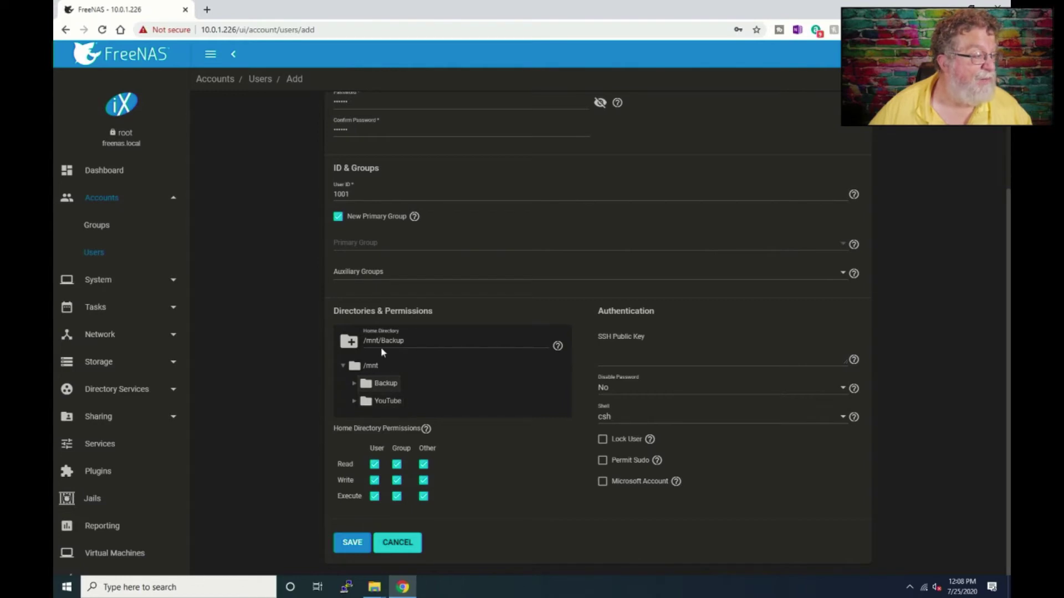
{"action": "left_click", "coordinate": [347, 541]}
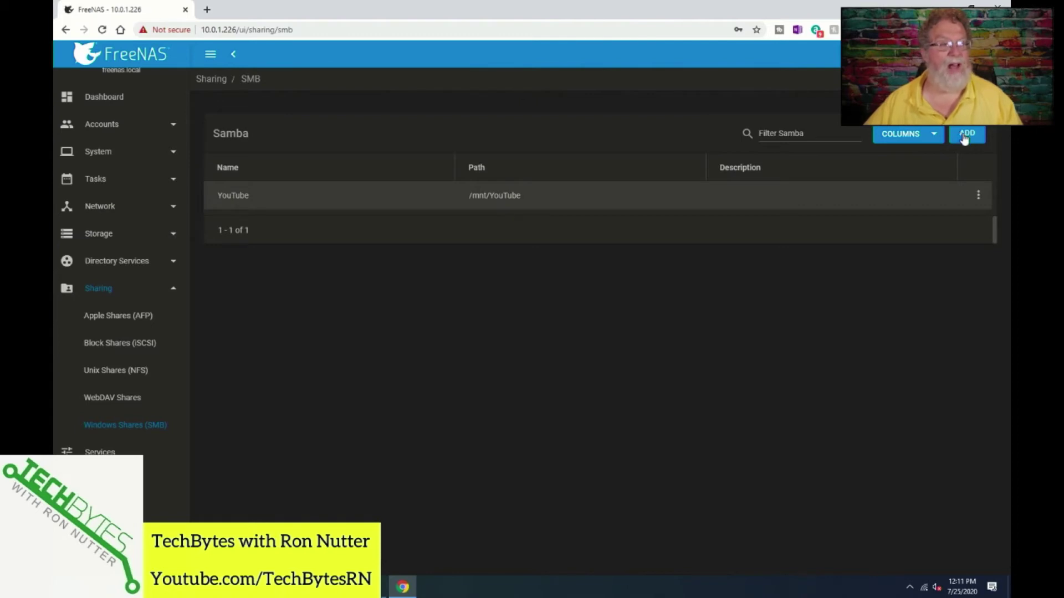
- Add an SMB share named 'WS Backup' with path /mnt/Backup/backup
{"action": "left_click", "coordinate": [964, 138]}
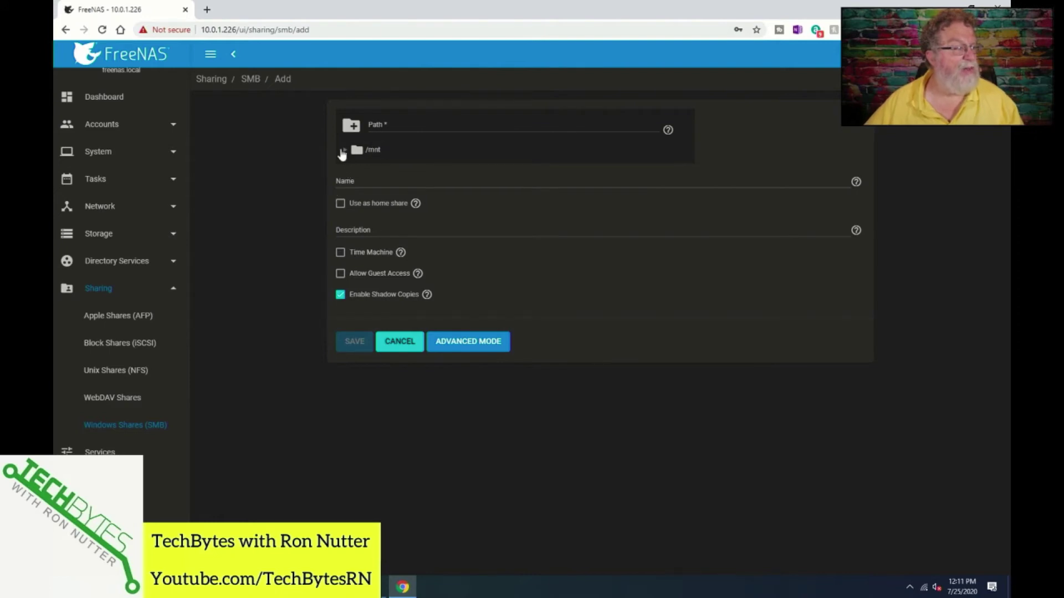
{"action": "left_click", "coordinate": [344, 150]}
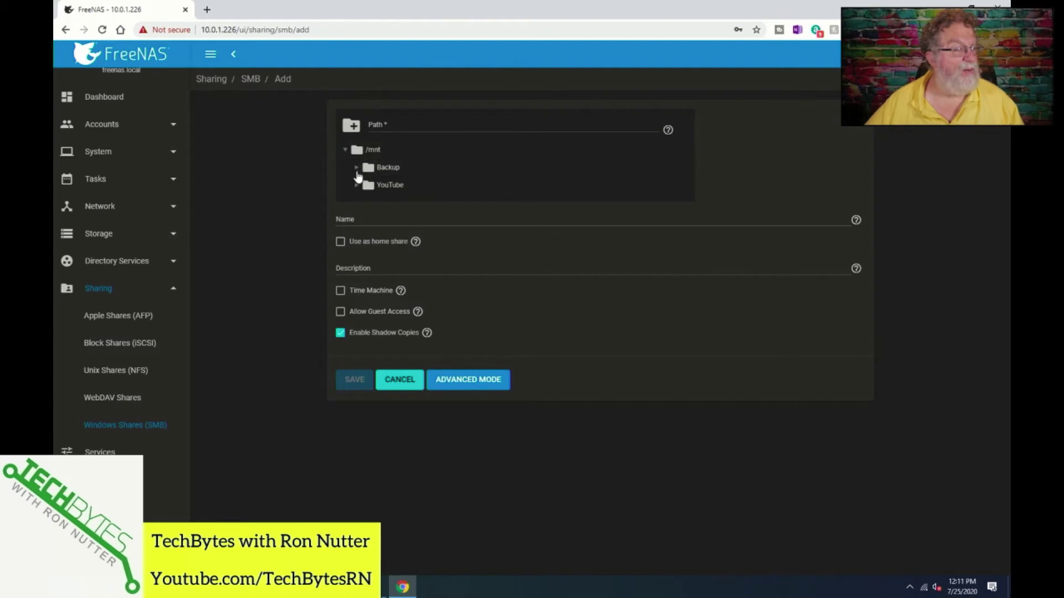
{"action": "left_click", "coordinate": [356, 168]}
{"action": "left_click", "coordinate": [395, 185]}
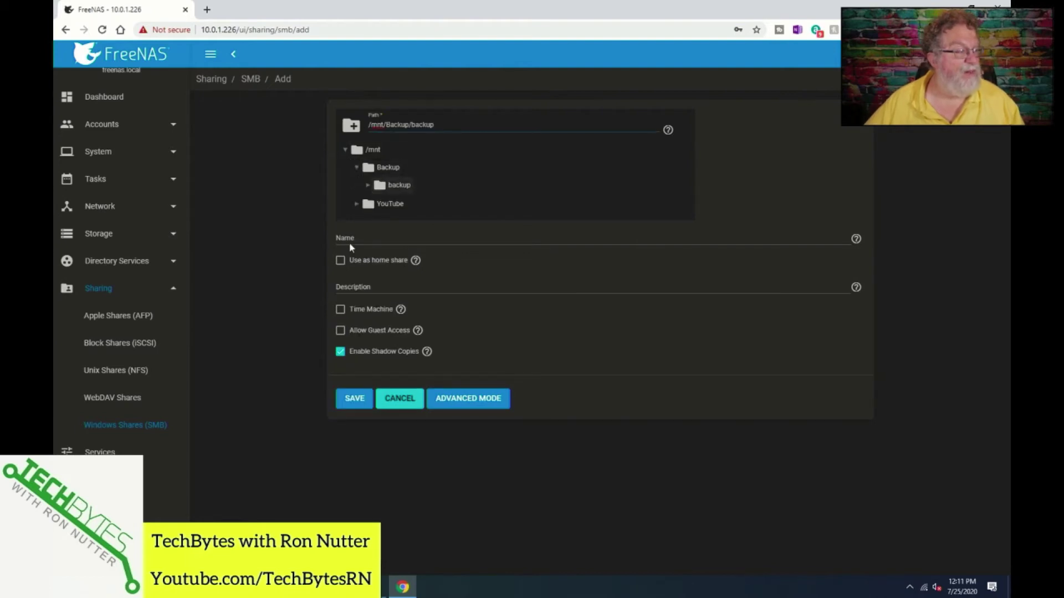
{"action": "left_click", "coordinate": [350, 241]}
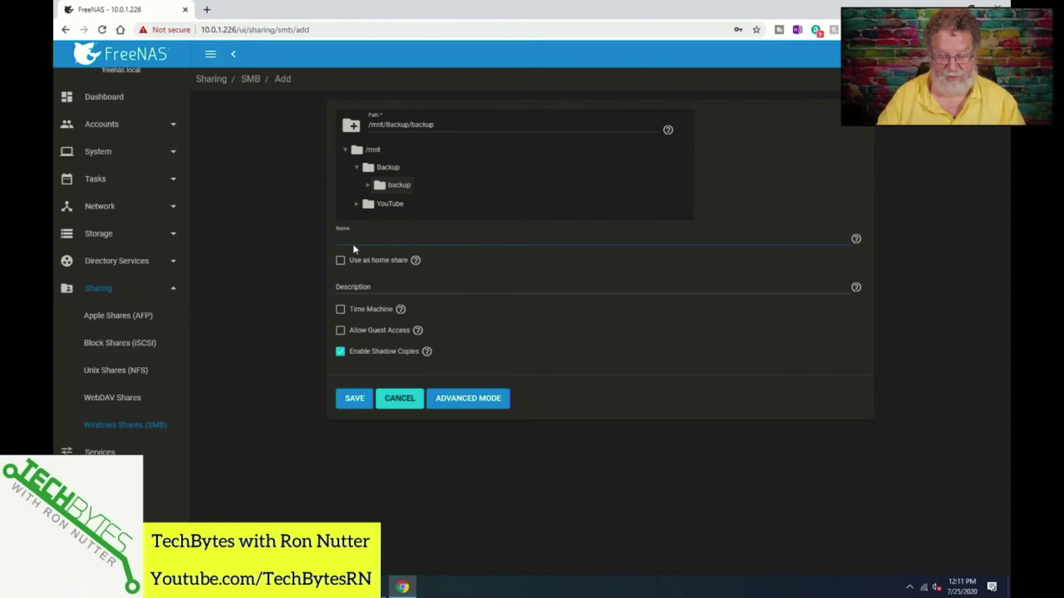
{"action": "type", "text": "WS Backup"}
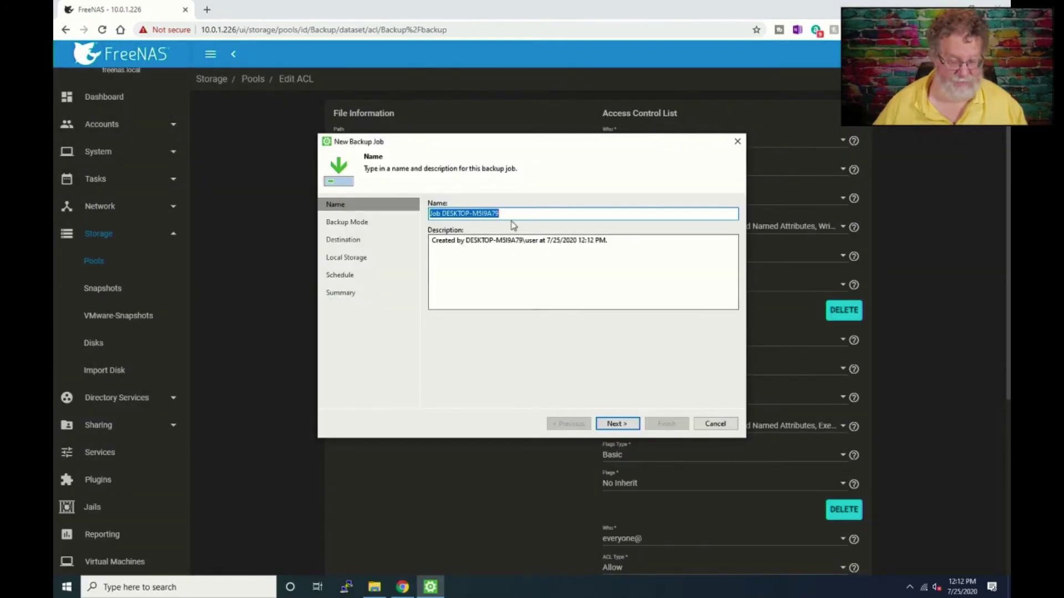
- Name the job 'Intel NUC Win10', keep Entire computer mode, and choose Shared folder as destination
{"action": "type", "text": "W"}
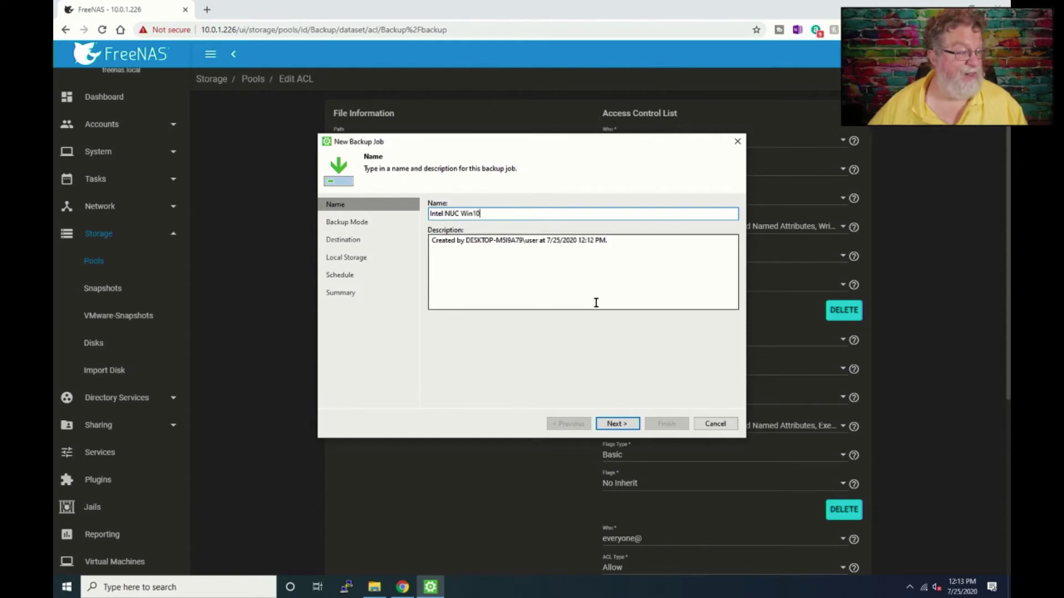
{"action": "left_click", "coordinate": [616, 423]}
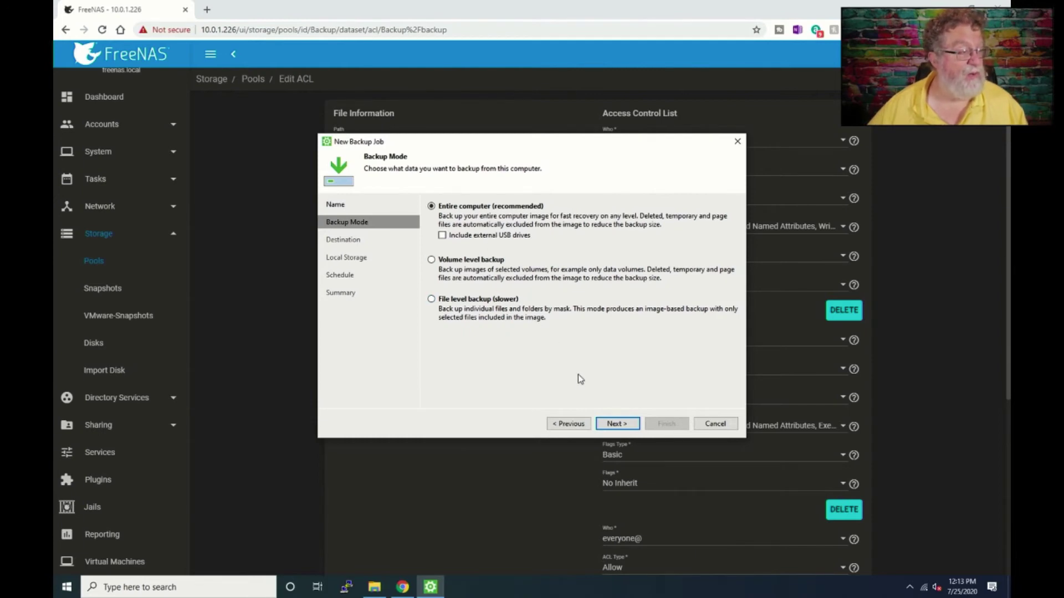
{"action": "left_click", "coordinate": [616, 425]}
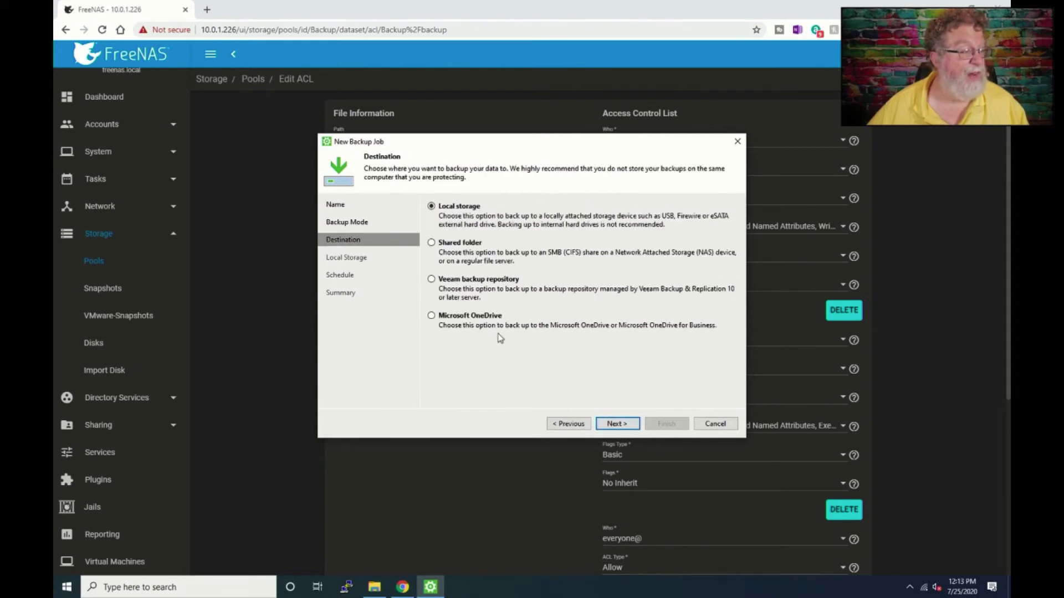
{"action": "left_click", "coordinate": [432, 244]}
- Select \\FREENAS\WS Backup as the shared folder destination by browsing WORKGROUP
{"action": "left_click", "coordinate": [607, 424]}
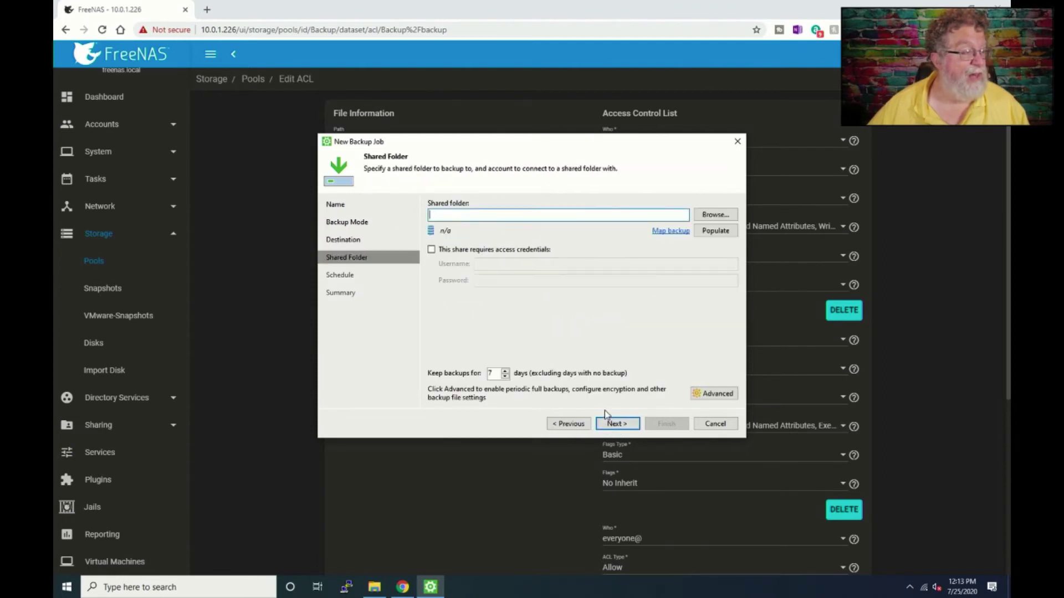
{"action": "left_click", "coordinate": [718, 216]}
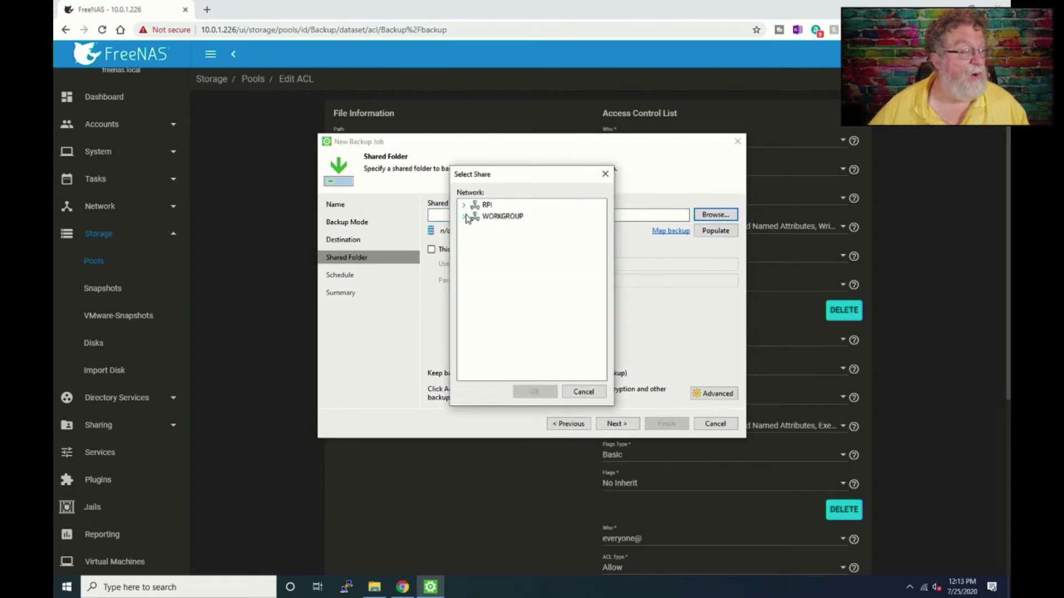
{"action": "left_click", "coordinate": [464, 217]}
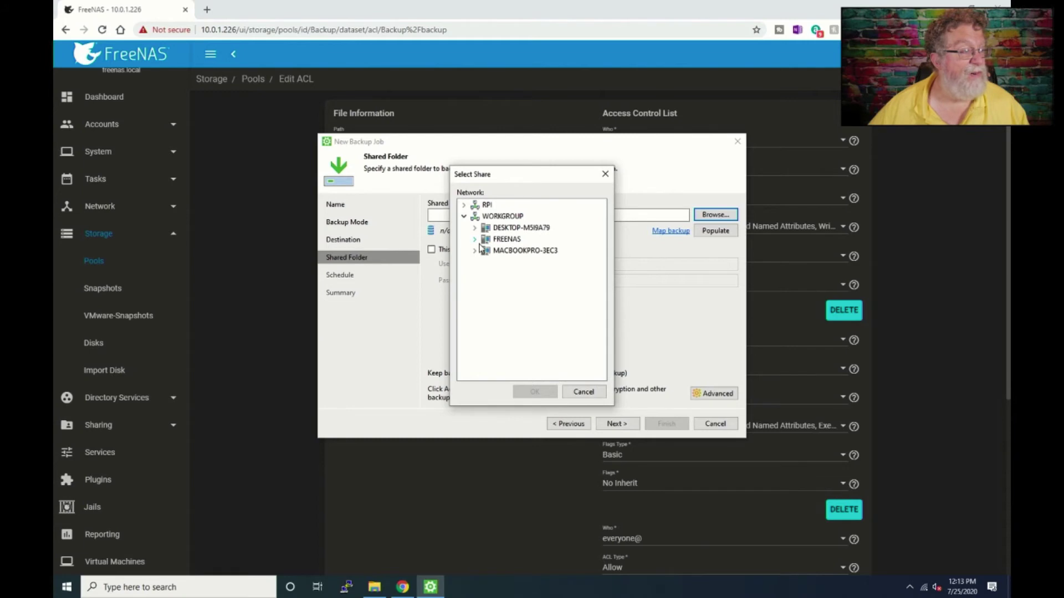
{"action": "left_click", "coordinate": [475, 239]}
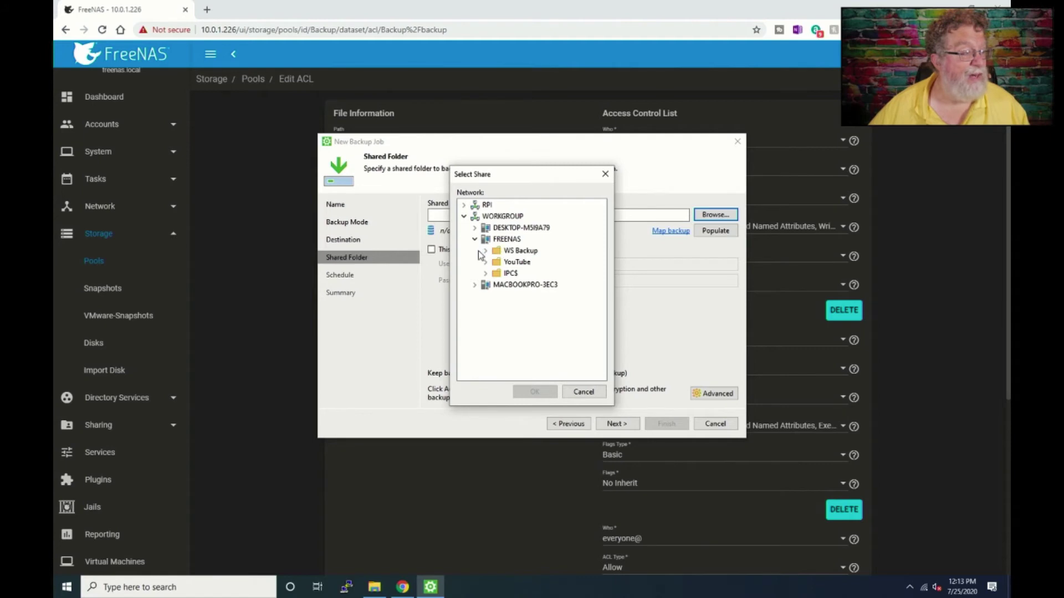
{"action": "left_click", "coordinate": [495, 253]}
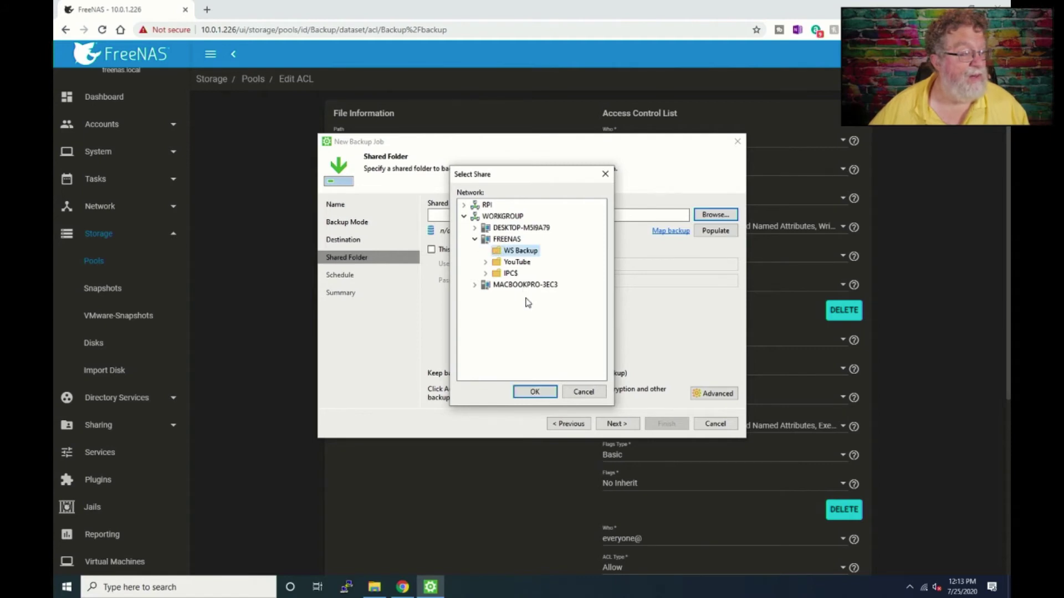
{"action": "left_click", "coordinate": [535, 392]}
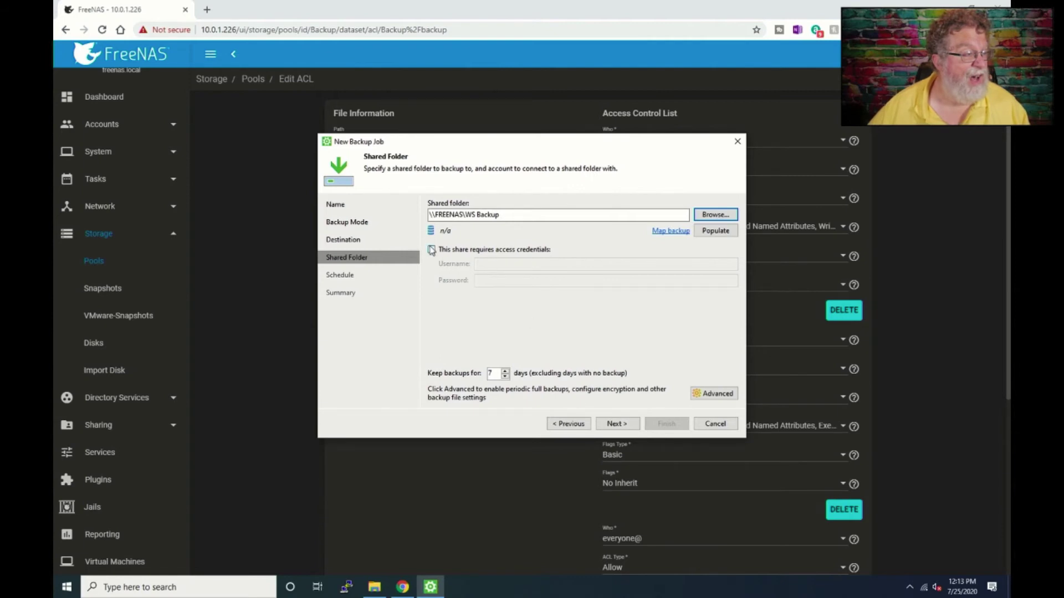
- Require share credentials and enter username Backup with the account's password
{"action": "left_click", "coordinate": [431, 250]}
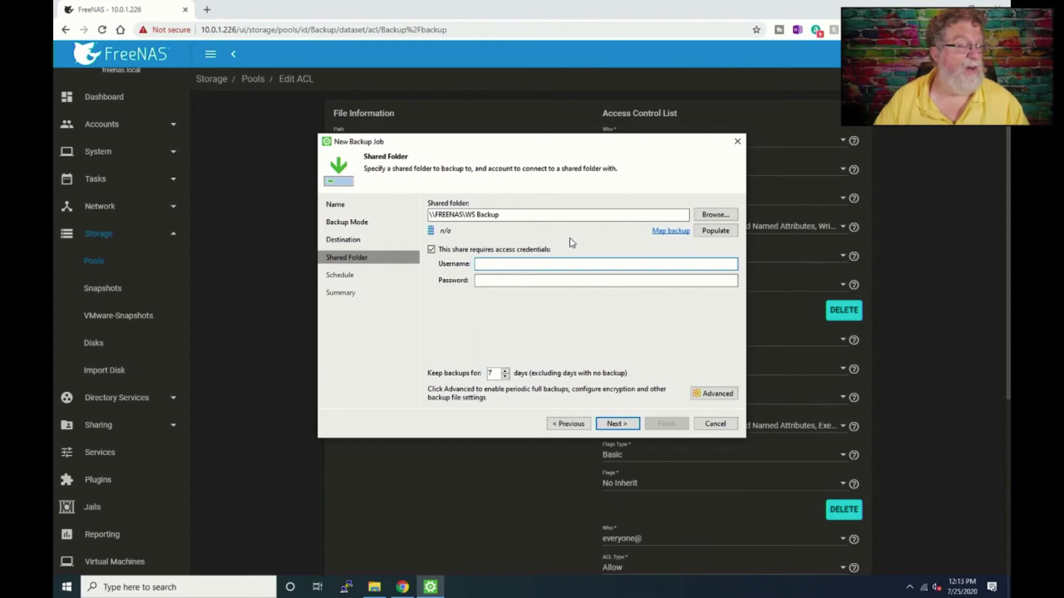
{"action": "type", "text": "Bac"}
{"action": "left_click", "coordinate": [476, 281]}
{"action": "type", "text": "backup"}
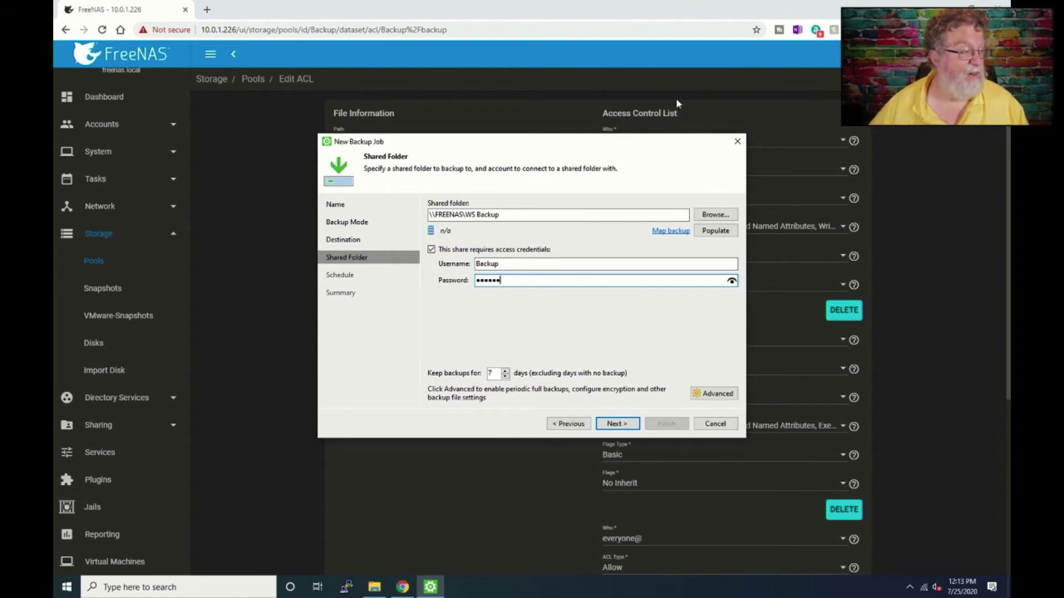
- Open the backup user for editing from FreeNAS Accounts > Users
{"action": "left_click", "coordinate": [221, 155]}
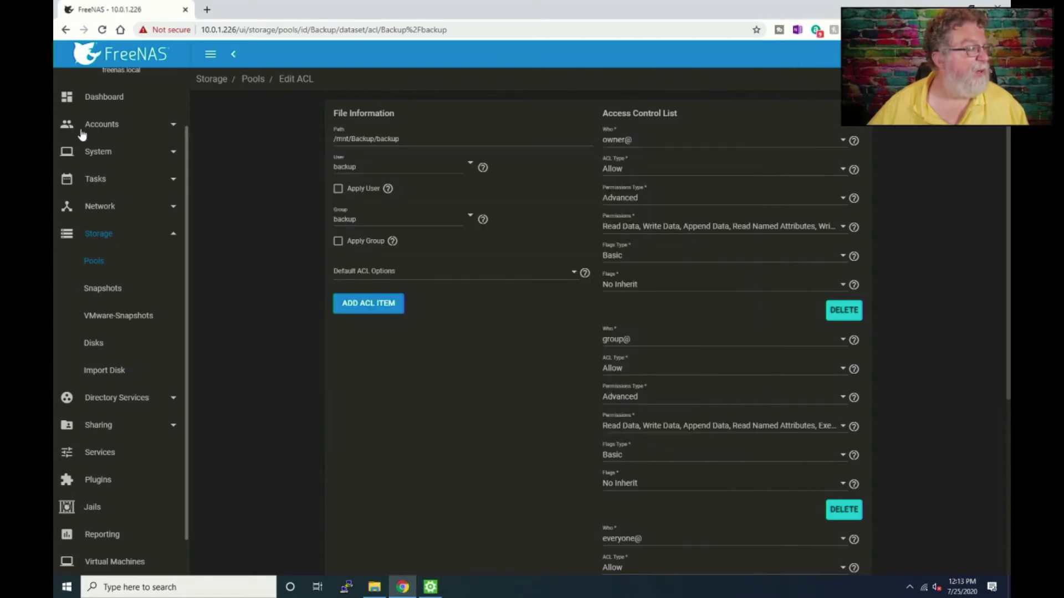
{"action": "left_click", "coordinate": [99, 130]}
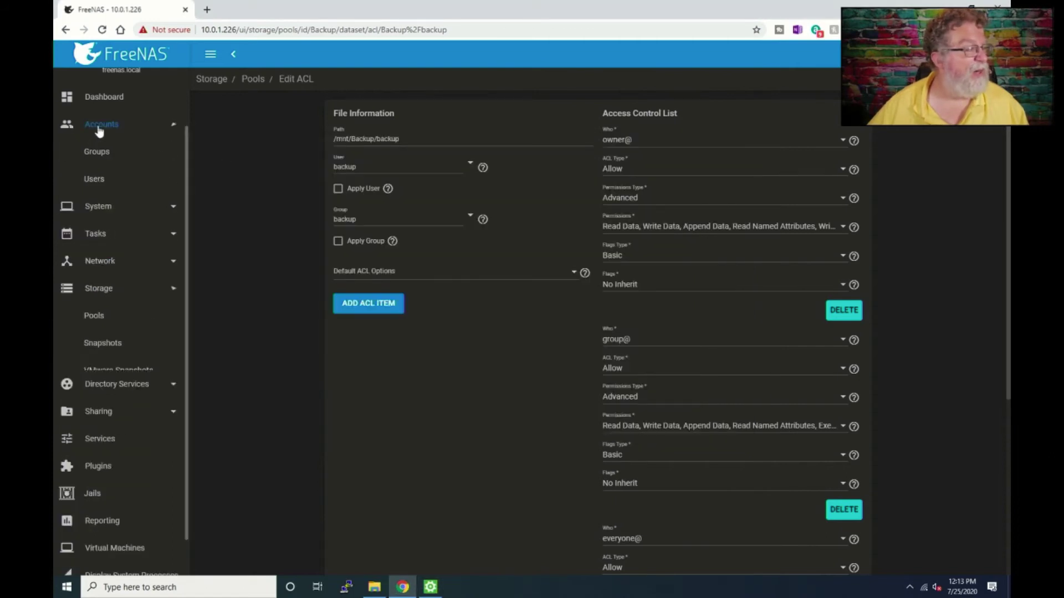
{"action": "left_click", "coordinate": [111, 177]}
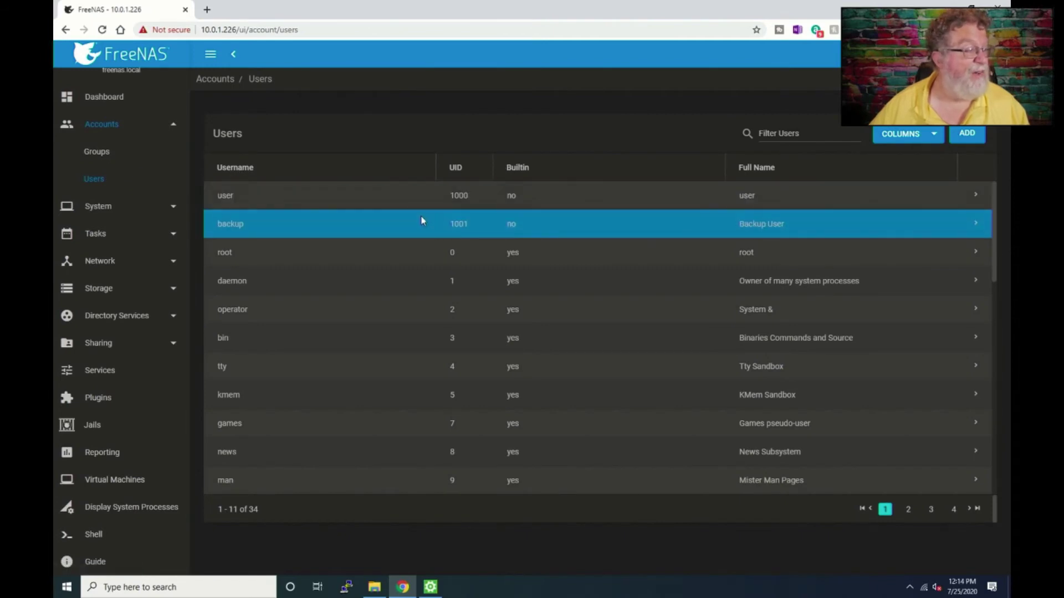
{"action": "left_click", "coordinate": [973, 225]}
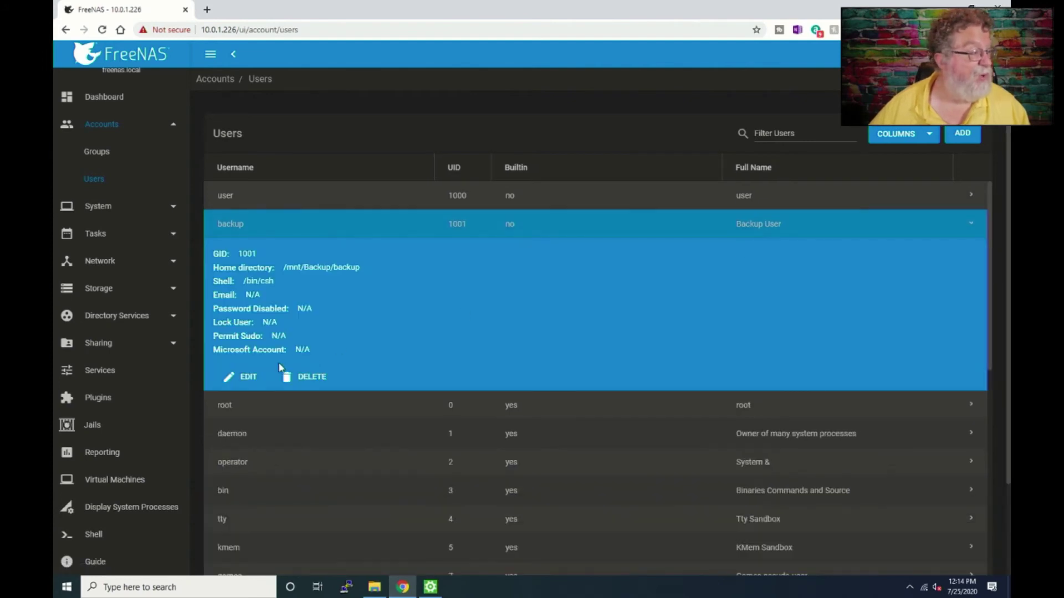
{"action": "left_click", "coordinate": [249, 379]}
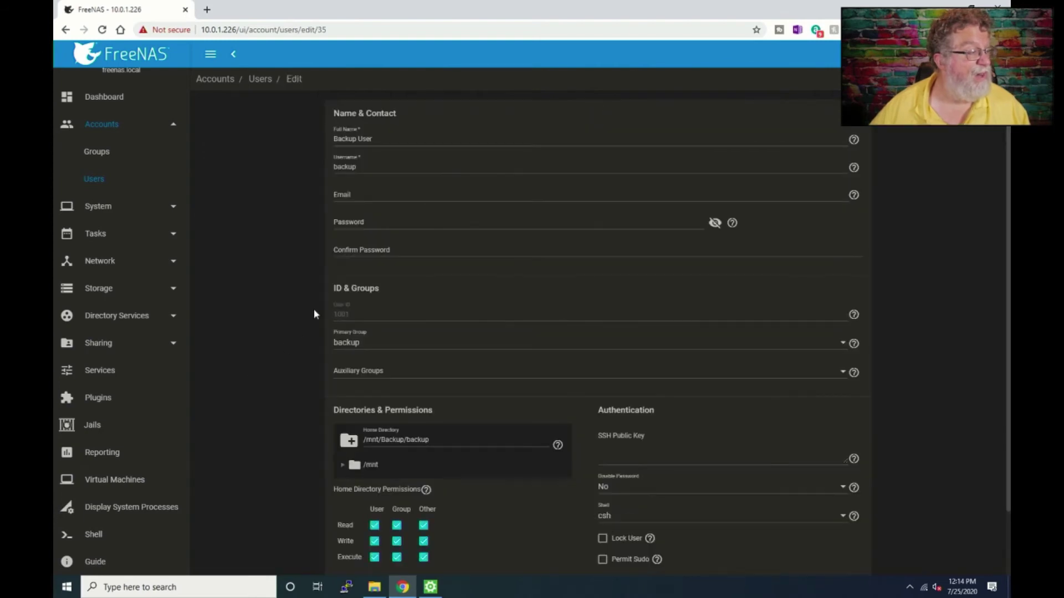
- Give the backup user a new password and home directory /mnt/Backup, then save
{"action": "left_click", "coordinate": [353, 221]}
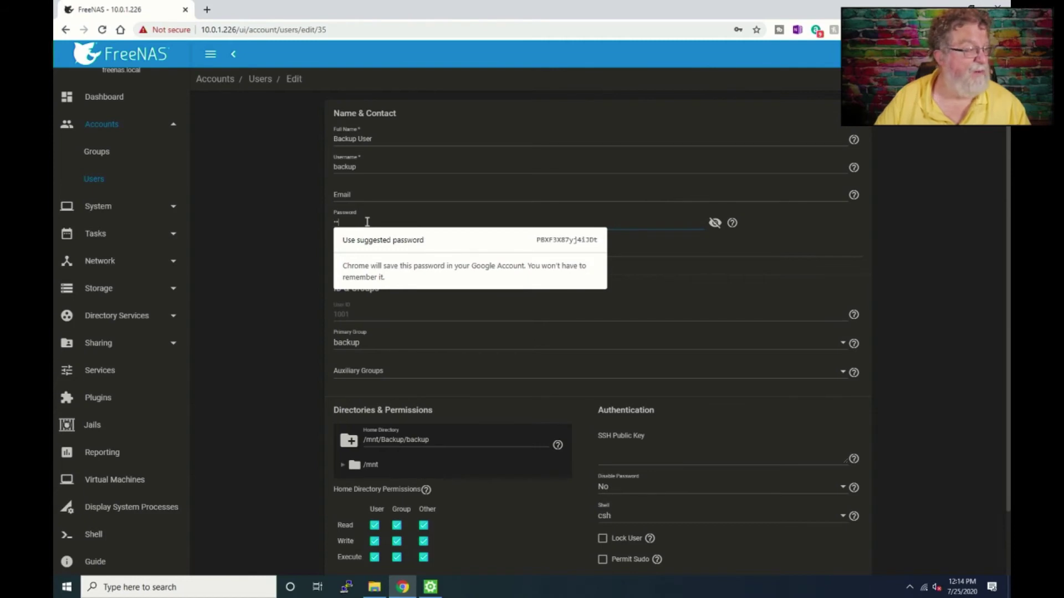
{"action": "type", "text": "••"}
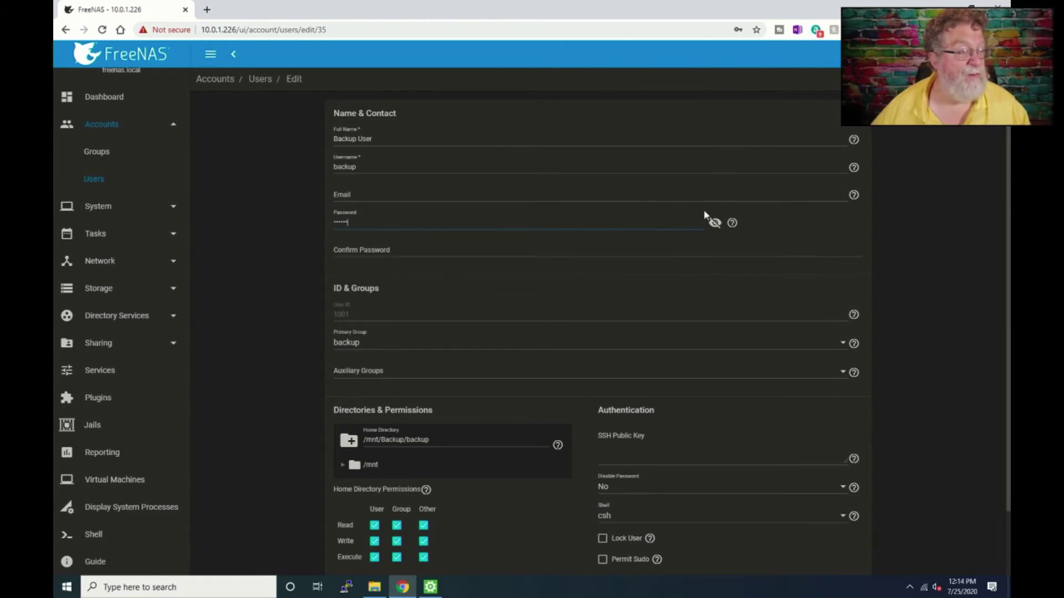
{"action": "left_click", "coordinate": [710, 223]}
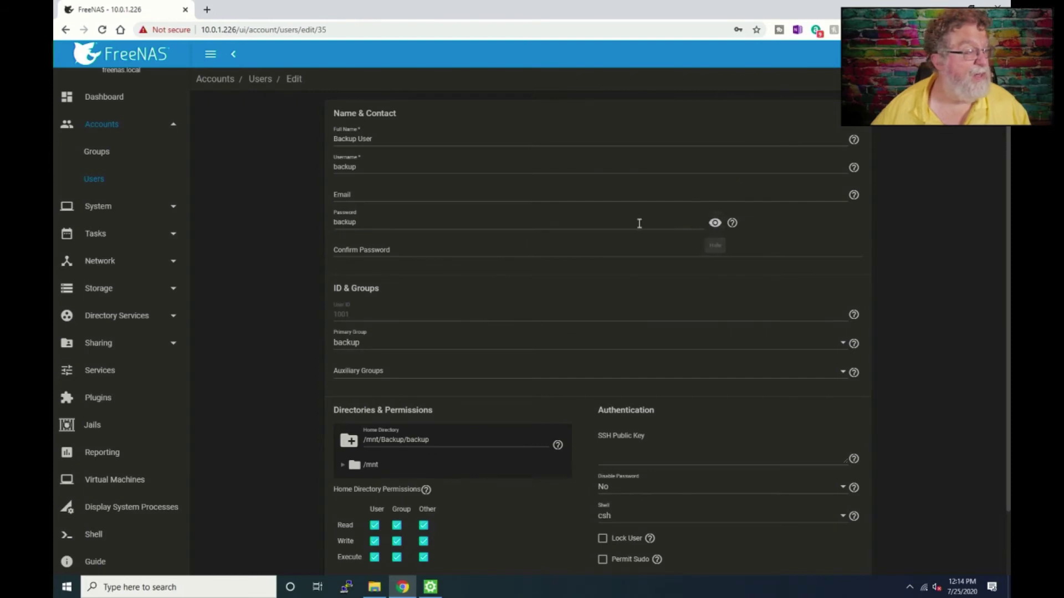
{"action": "left_click", "coordinate": [446, 242]}
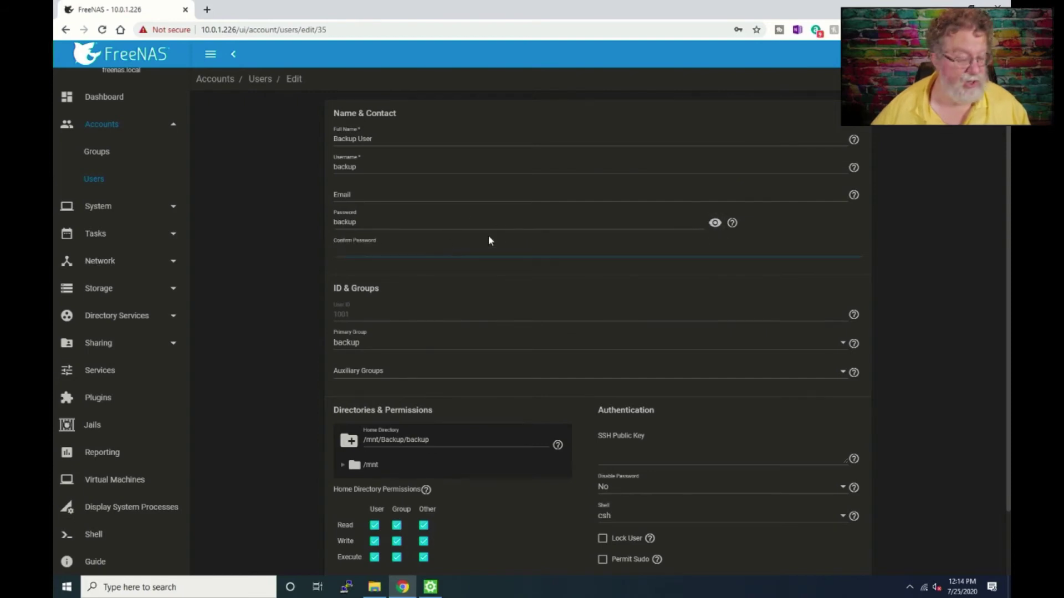
{"action": "type", "text": "backup"}
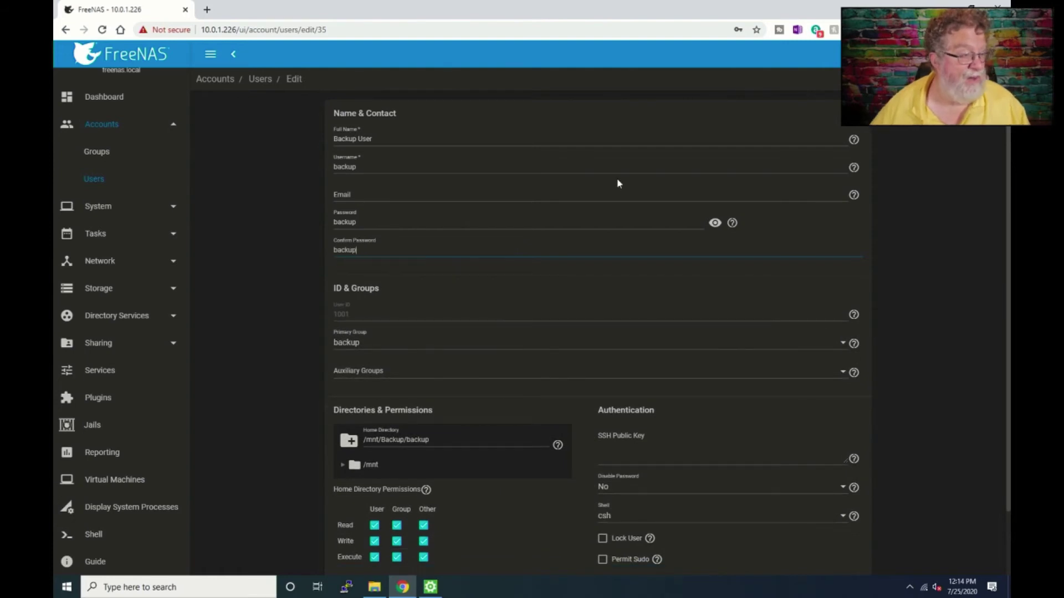
{"action": "scroll", "coordinate": [641, 200], "scroll_direction": "down", "scroll_amount": 2}
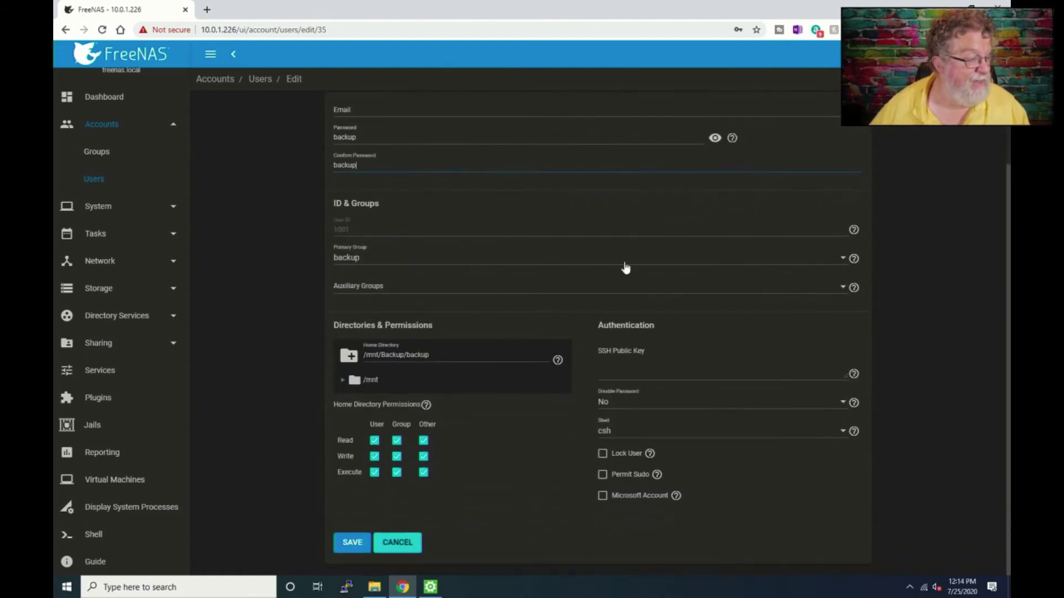
{"action": "left_click", "coordinate": [487, 357]}
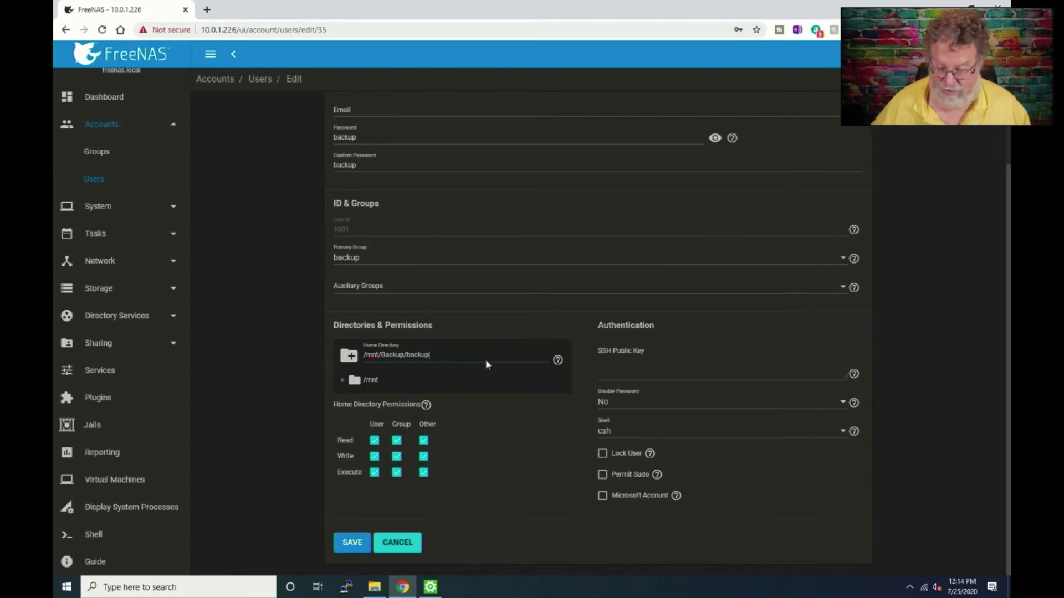
{"action": "key", "text": "BackSpace"}
{"action": "key", "text": "BackSpace"}
{"action": "key", "text": "BackSpace"}
{"action": "key", "text": "BackSpace"}
{"action": "key", "text": "BackSpace"}
{"action": "key", "text": "BackSpace"}
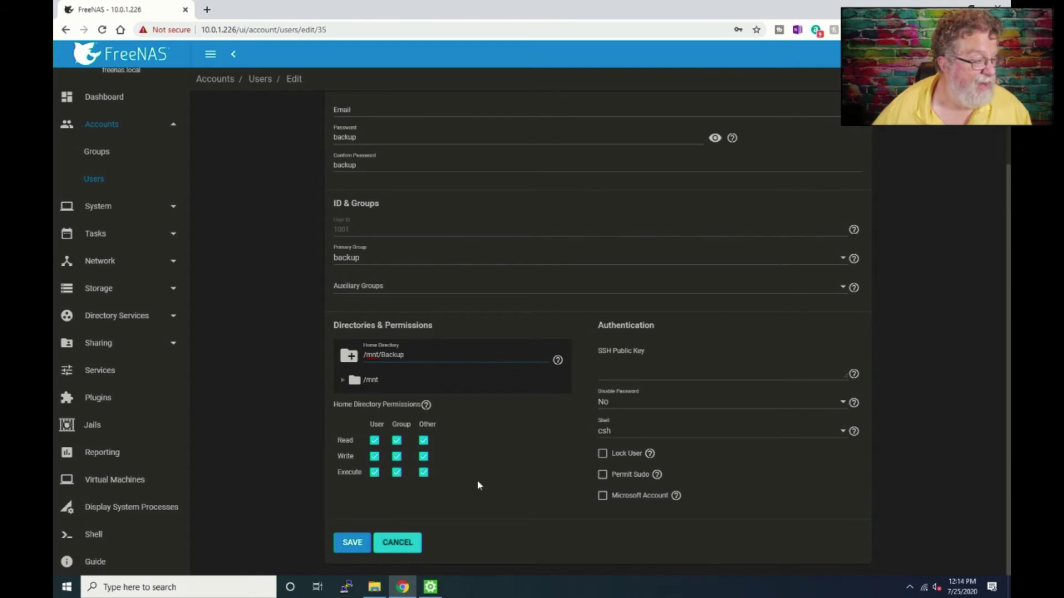
{"action": "left_click", "coordinate": [367, 544]}
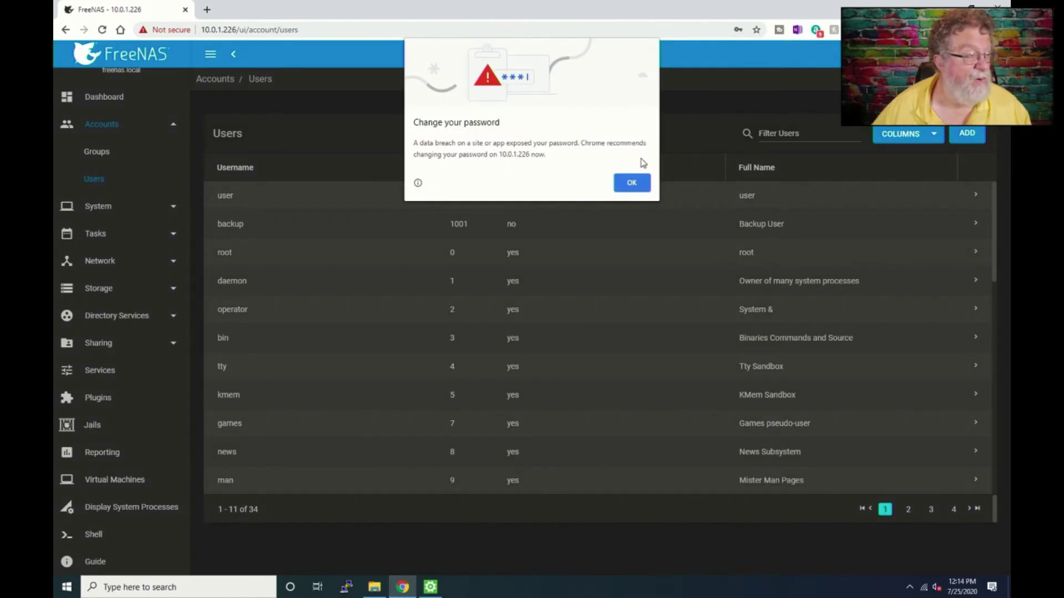
{"action": "left_click", "coordinate": [632, 184]}
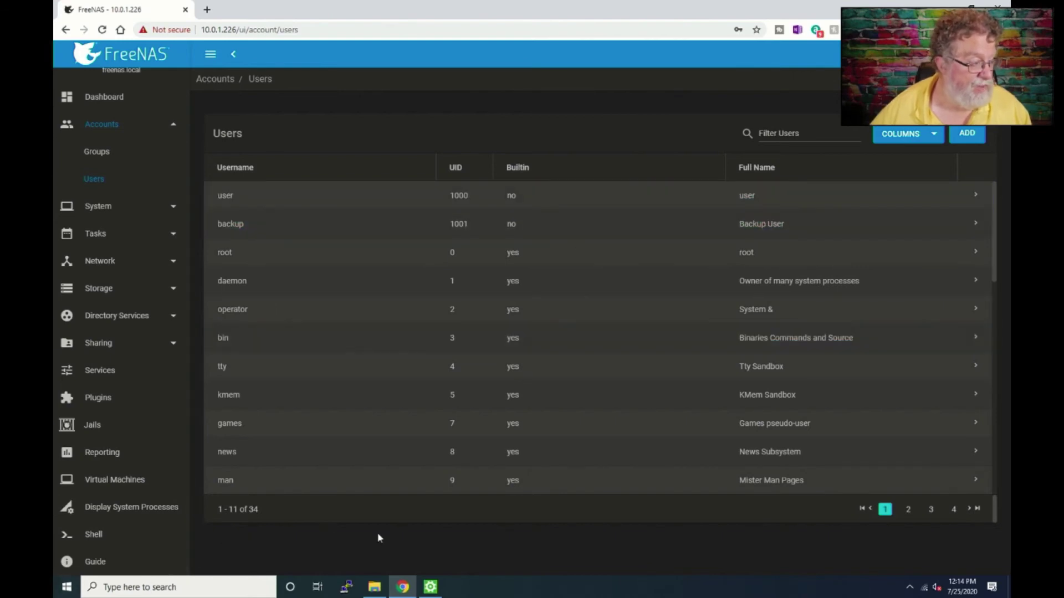
- Re-enter the job credentials as username 'backup' with the account password
{"action": "left_click", "coordinate": [430, 586]}
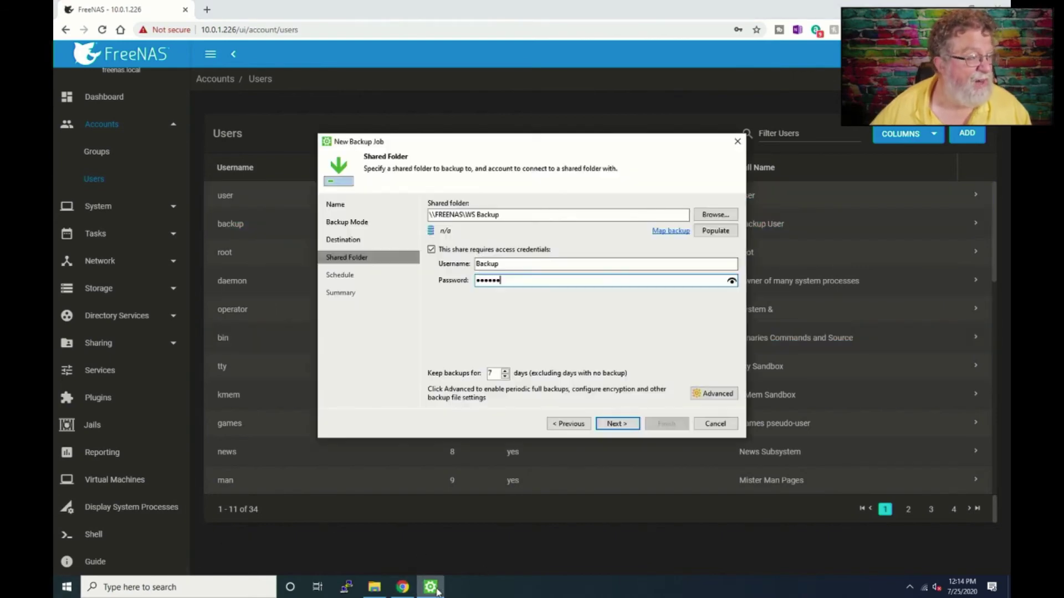
{"action": "key", "text": "shift+Tab"}
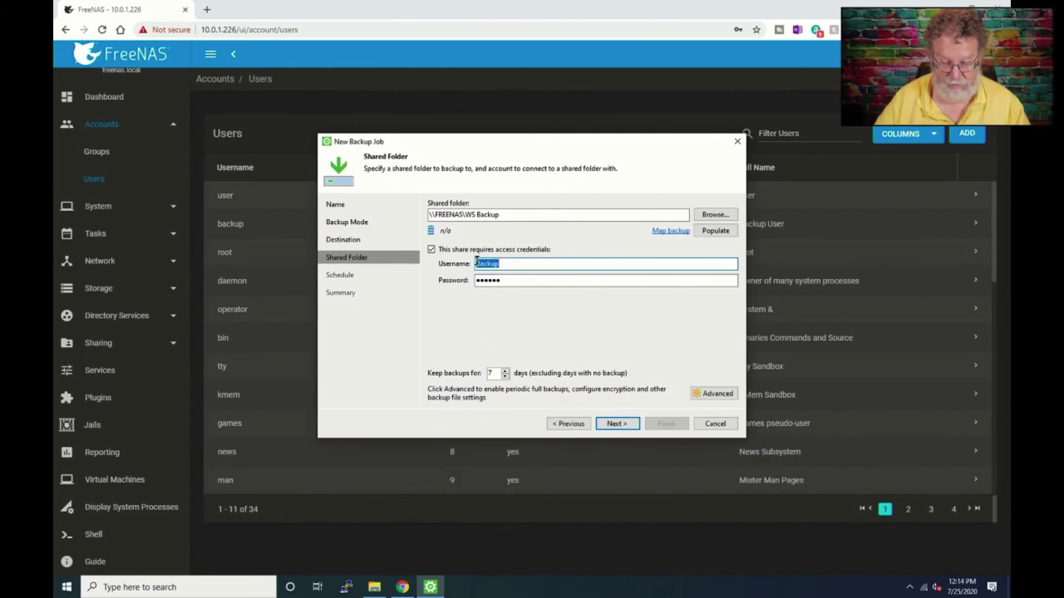
{"action": "type", "text": "backup"}
{"action": "key", "text": "Tab"}
{"action": "type", "text": "backup"}
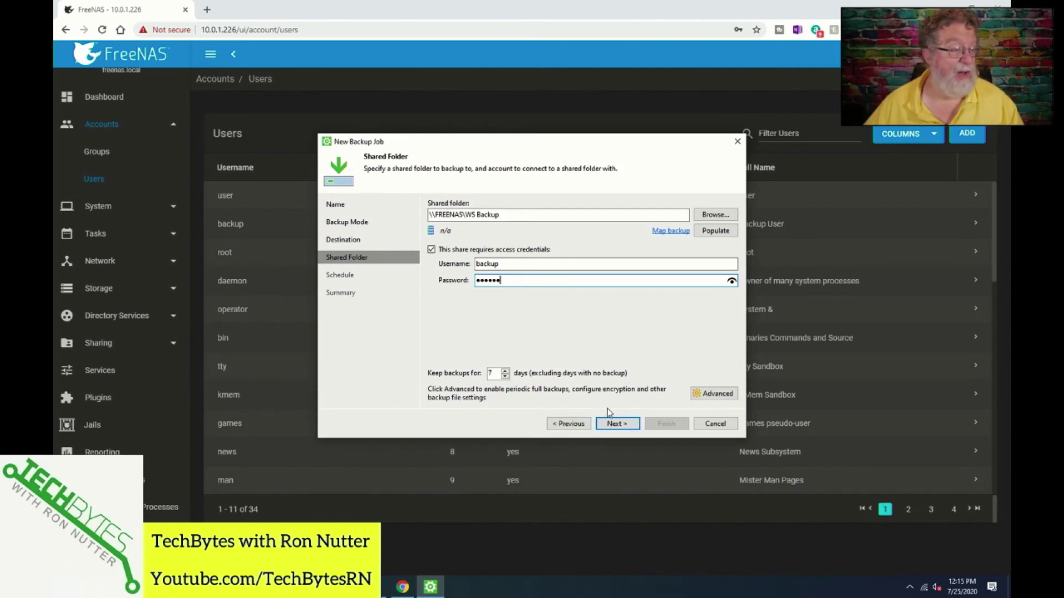
- Keep the Daily 12:30 AM schedule and finish the Intel NUC Win10 job, running it immediately
{"action": "left_click", "coordinate": [614, 423]}
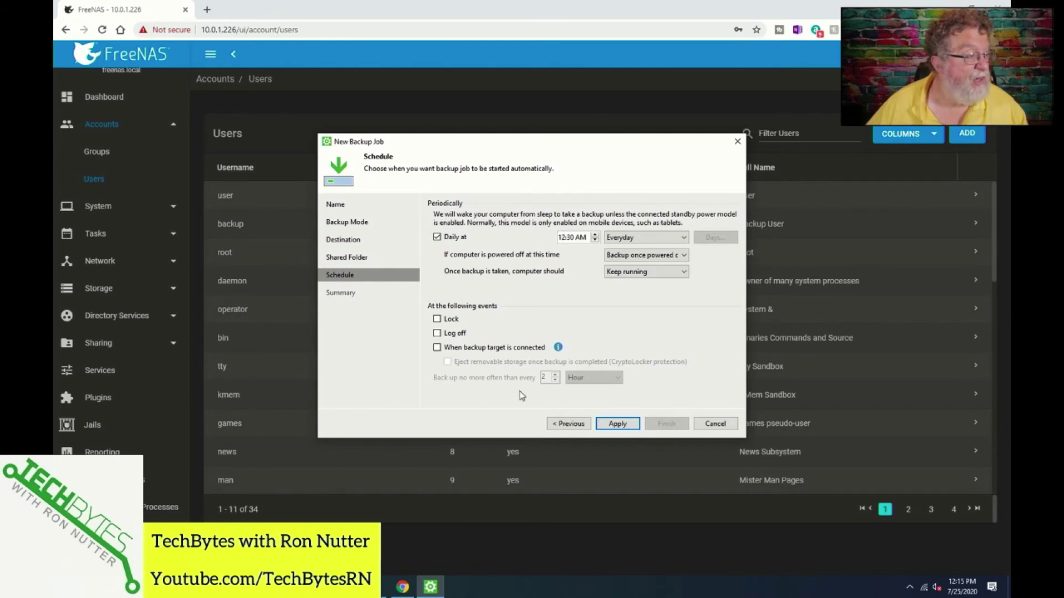
{"action": "left_click", "coordinate": [616, 424]}
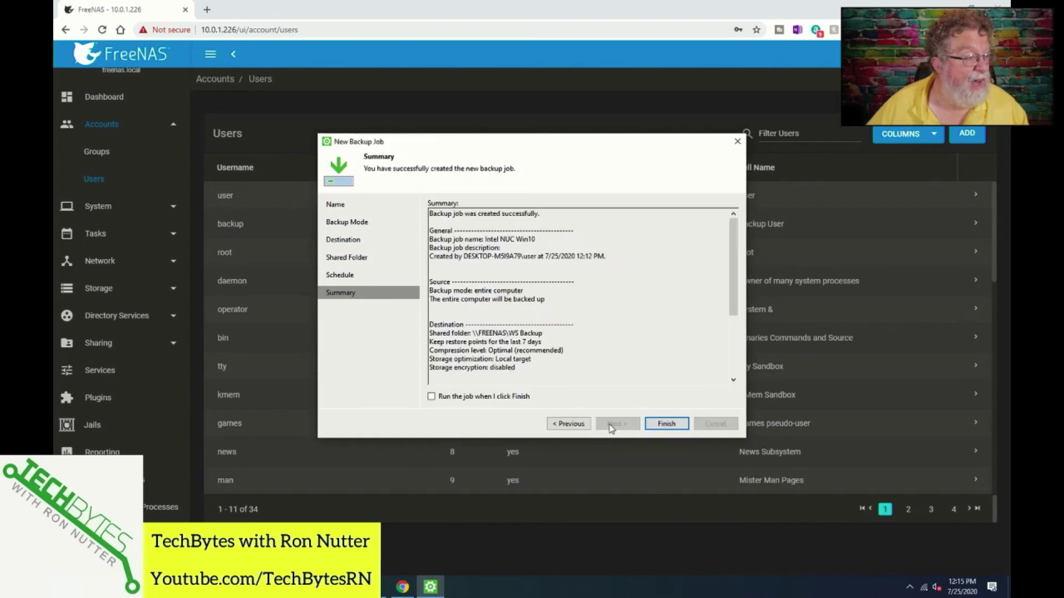
{"action": "left_click", "coordinate": [508, 396]}
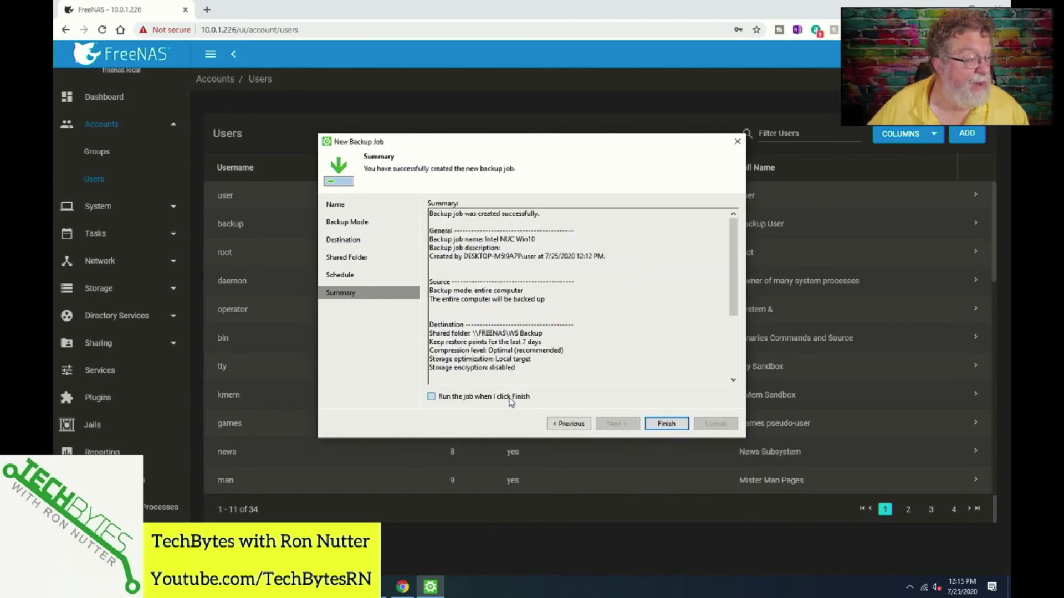
{"action": "left_click", "coordinate": [667, 424]}
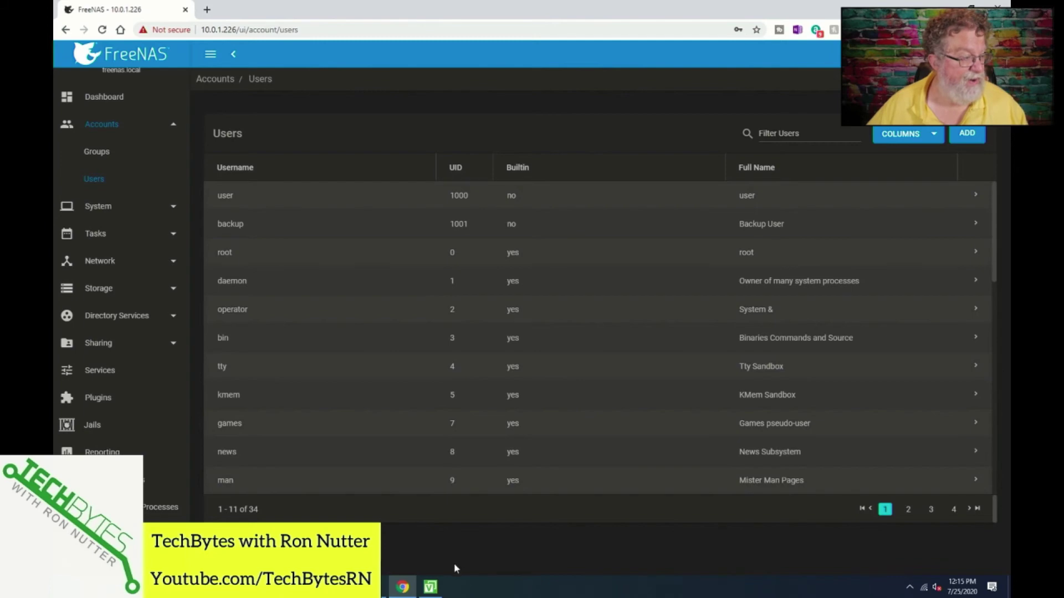
{"action": "left_click", "coordinate": [430, 587]}
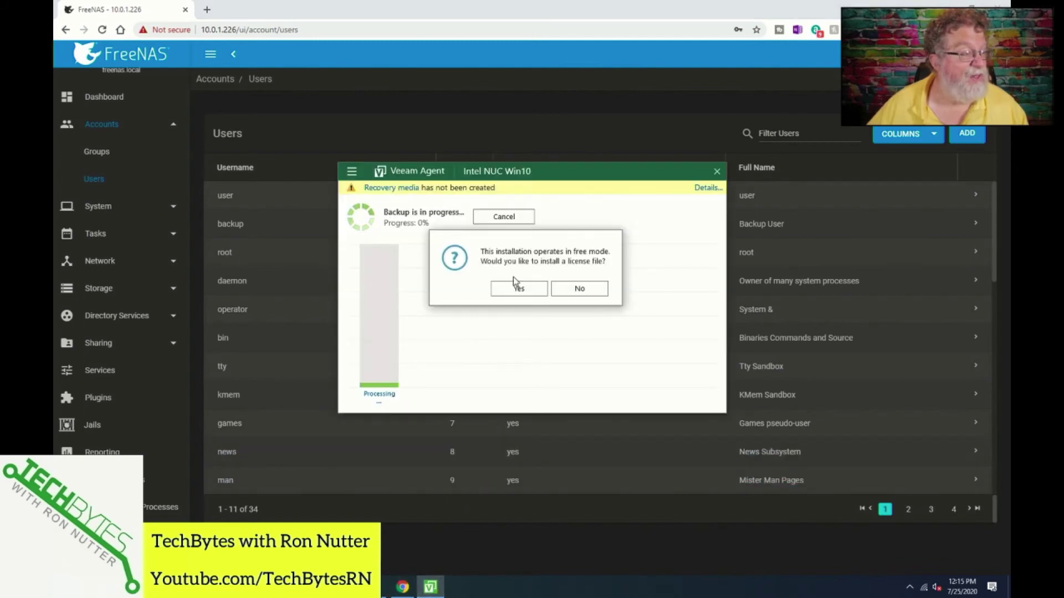
- Decline the license file prompt so the backup continues in free mode
{"action": "left_click", "coordinate": [556, 290]}
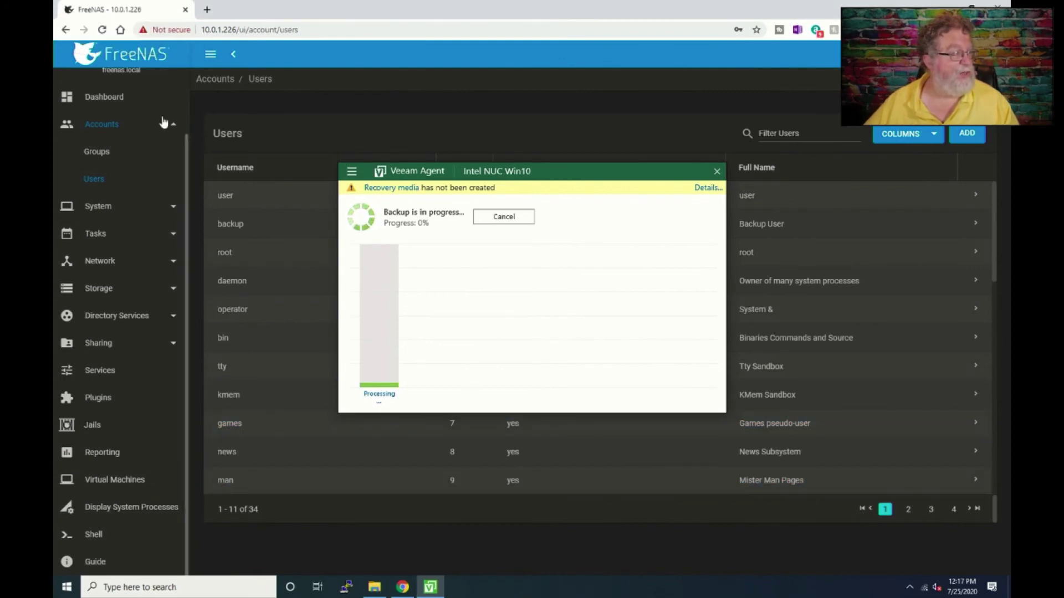
- Check the FreeNAS dashboard's Backup pool usage and igb0 traffic, glancing at Veeam's progress
{"action": "left_click", "coordinate": [99, 100]}
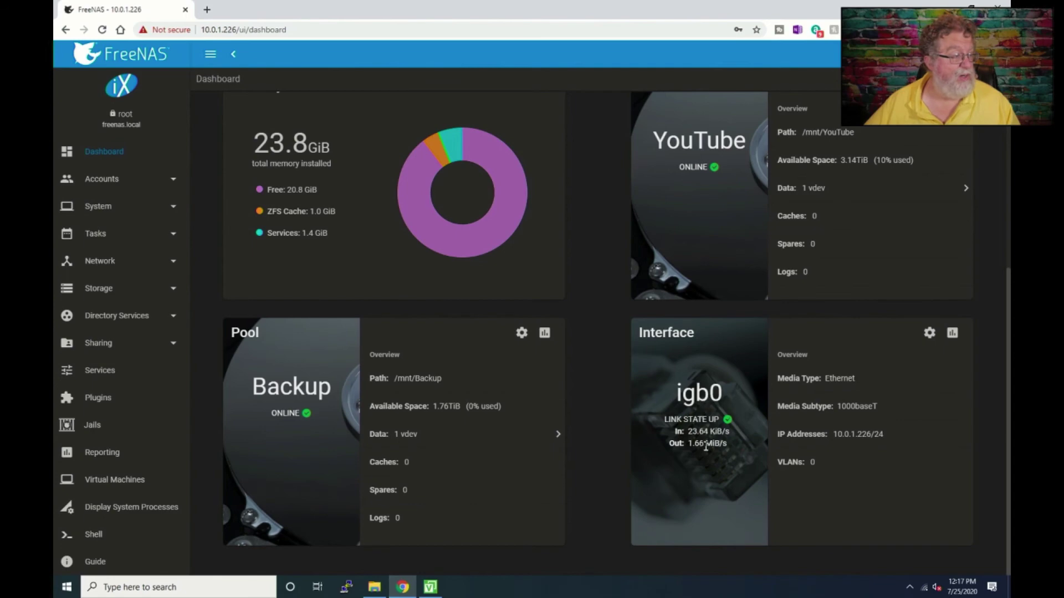
{"action": "key", "text": "alt+Tab"}
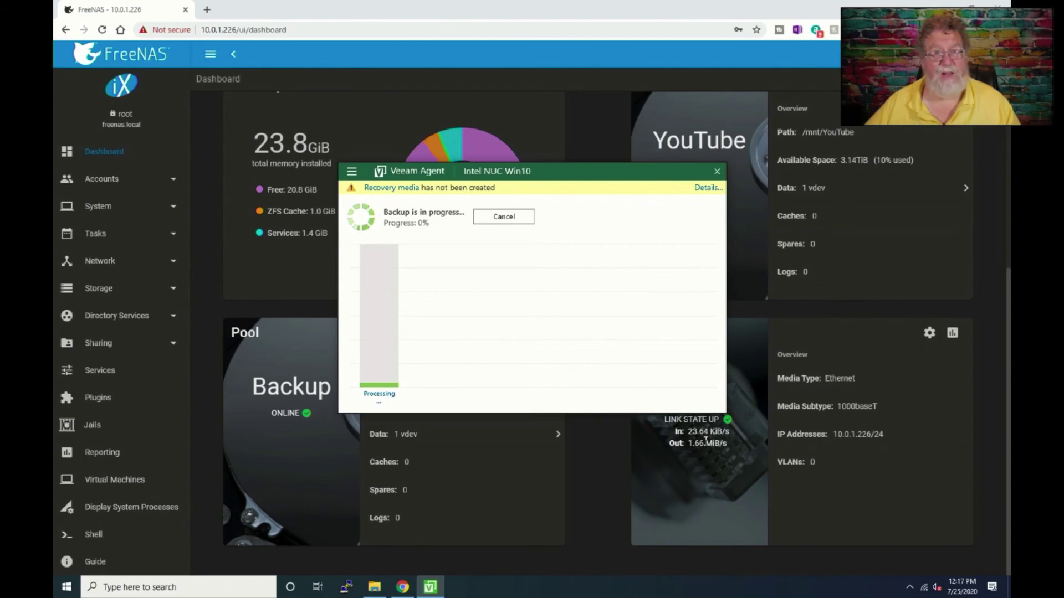
{"action": "left_click", "coordinate": [702, 439]}
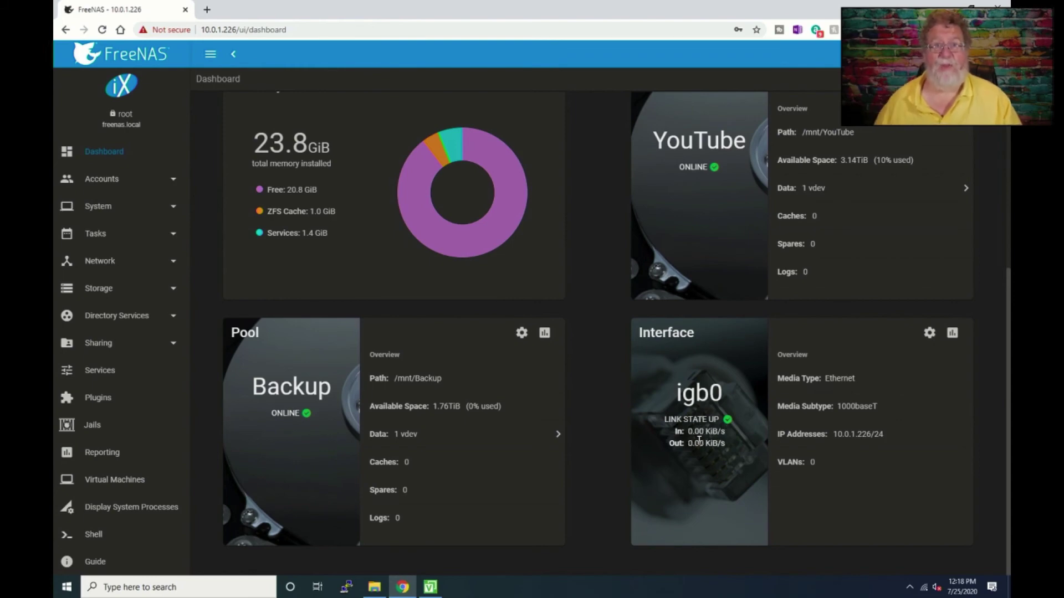
- Switch back to the Veeam Agent backup progress window
{"action": "key", "text": "alt+Tab"}
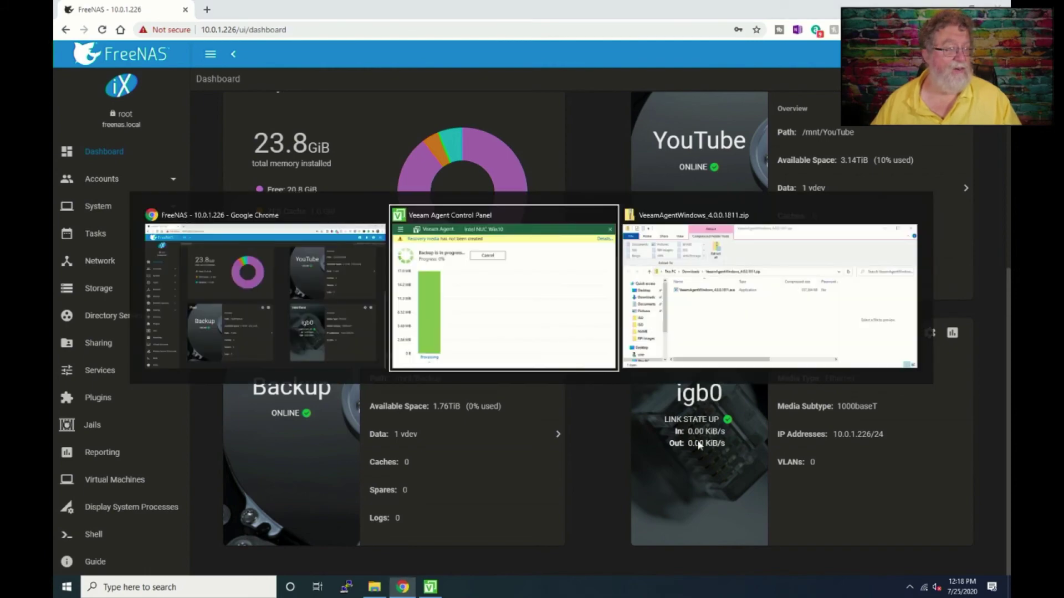